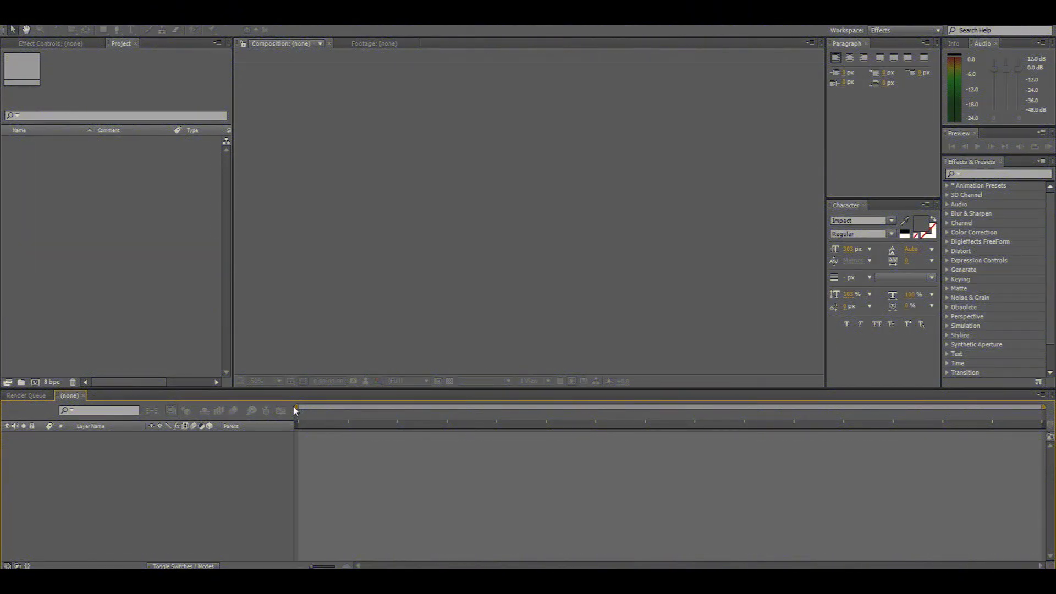
# Step: Start a new composition with Ctrl+N so the Composition Settings dialog appears
pyautogui.hotkey('ctrl', 'n')
# Step: Create a composition named YT using the HDTV 1080 29.97 preset, 2 seconds long
pyautogui.write('Y')
pyautogui.click(400, 160)
pyautogui.click(306, 330)
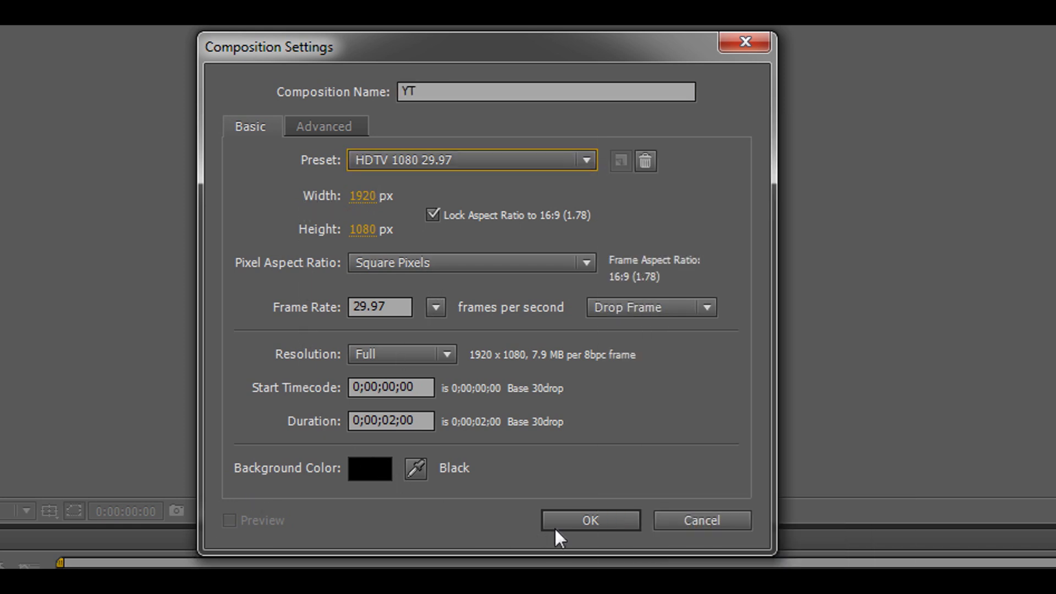
pyautogui.click(574, 519)
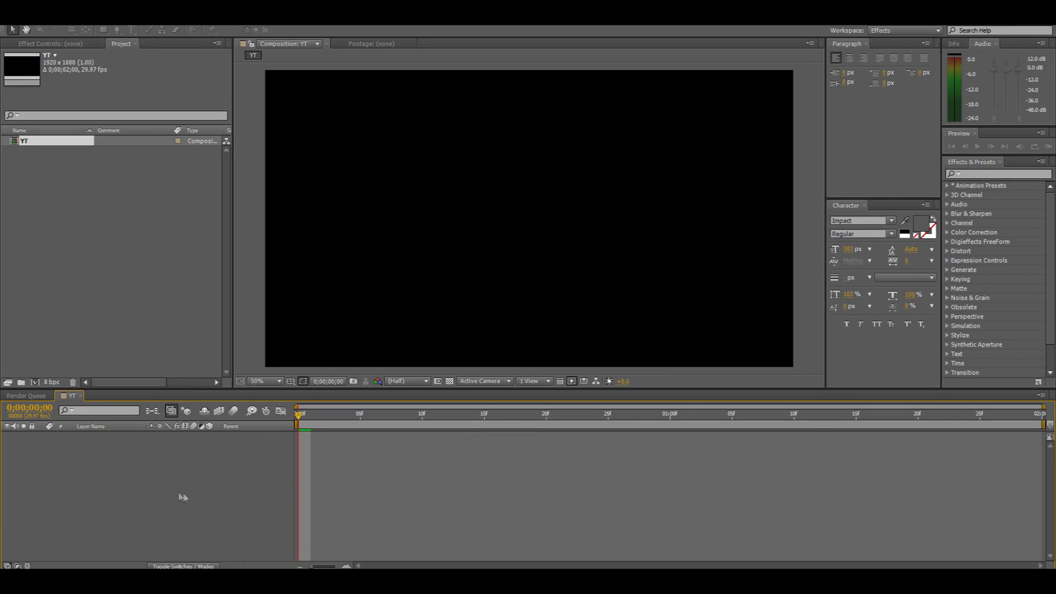
pyautogui.rightClick(171, 486)
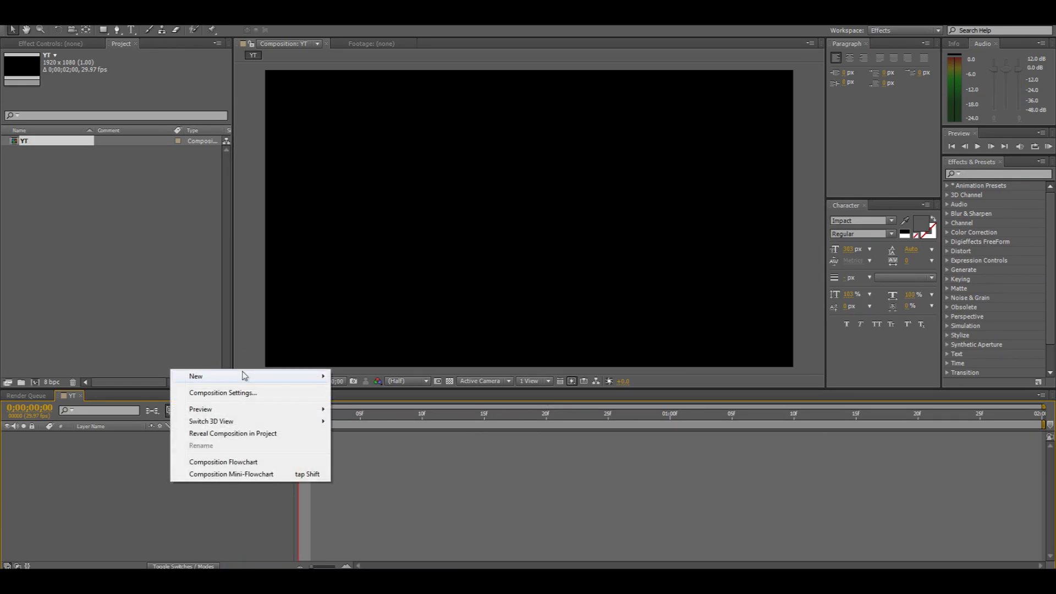
# Step: Add a full-frame black solid layer named BG to the YT comp
pyautogui.moveTo(242, 374)
pyautogui.click(363, 406)
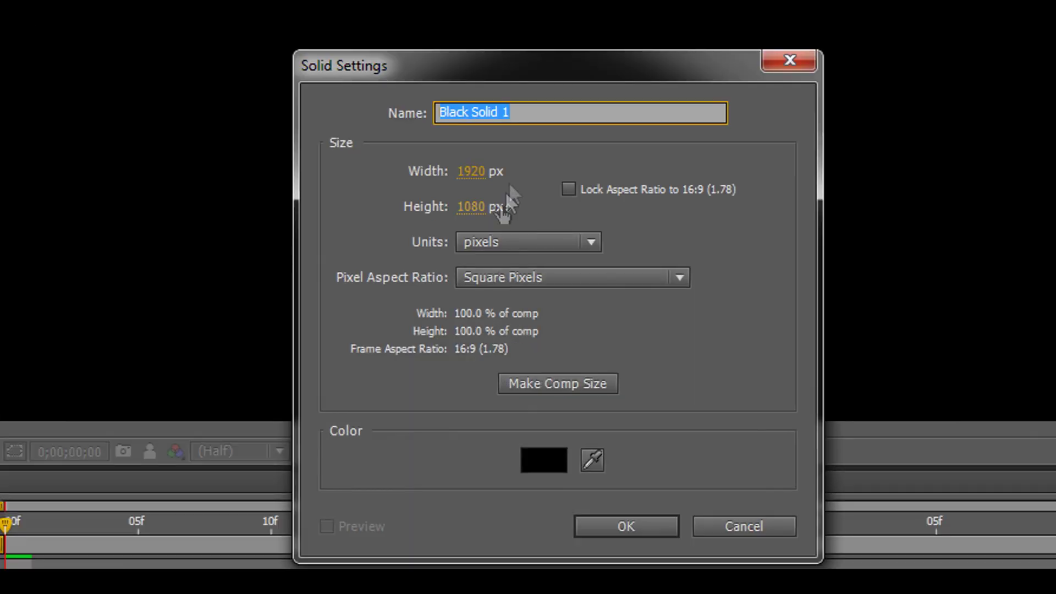
pyautogui.write('BG')
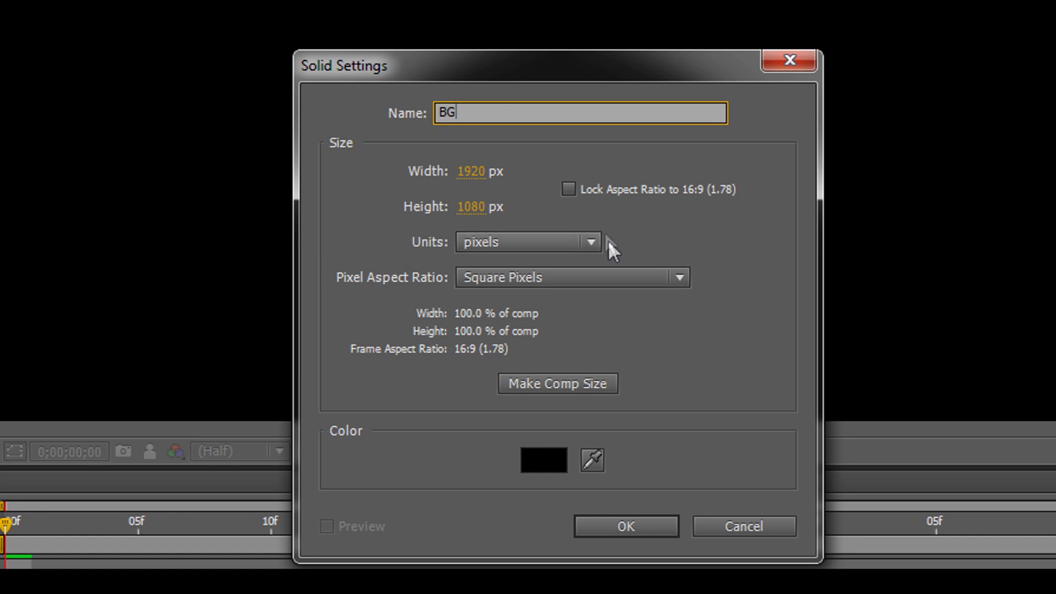
pyautogui.click(622, 523)
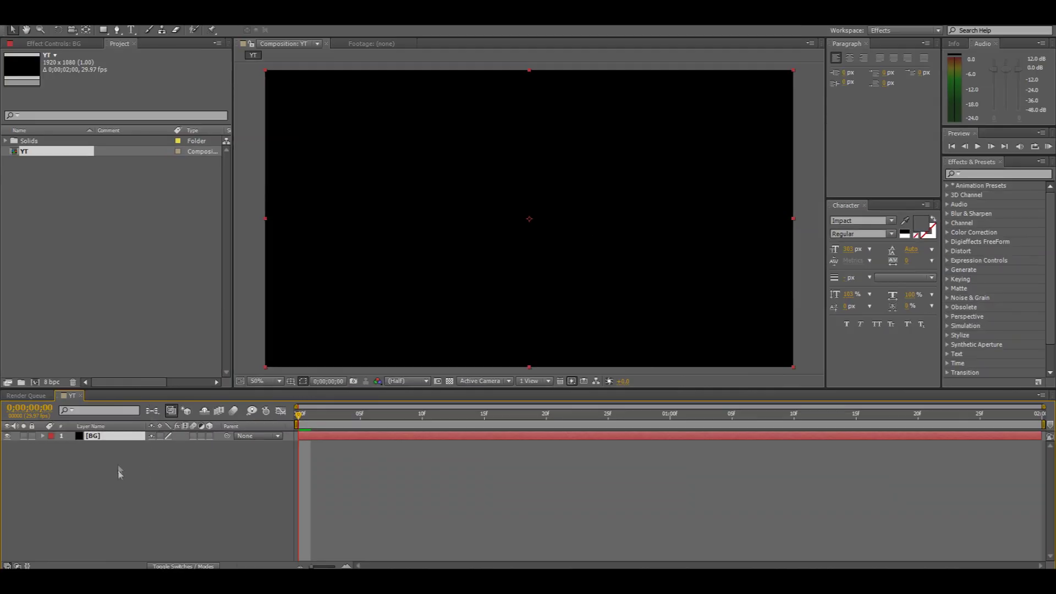
pyautogui.click(132, 30)
# Step: Add a 'You Tube' text layer and drag it roughly to the centre of the frame
pyautogui.click(393, 242)
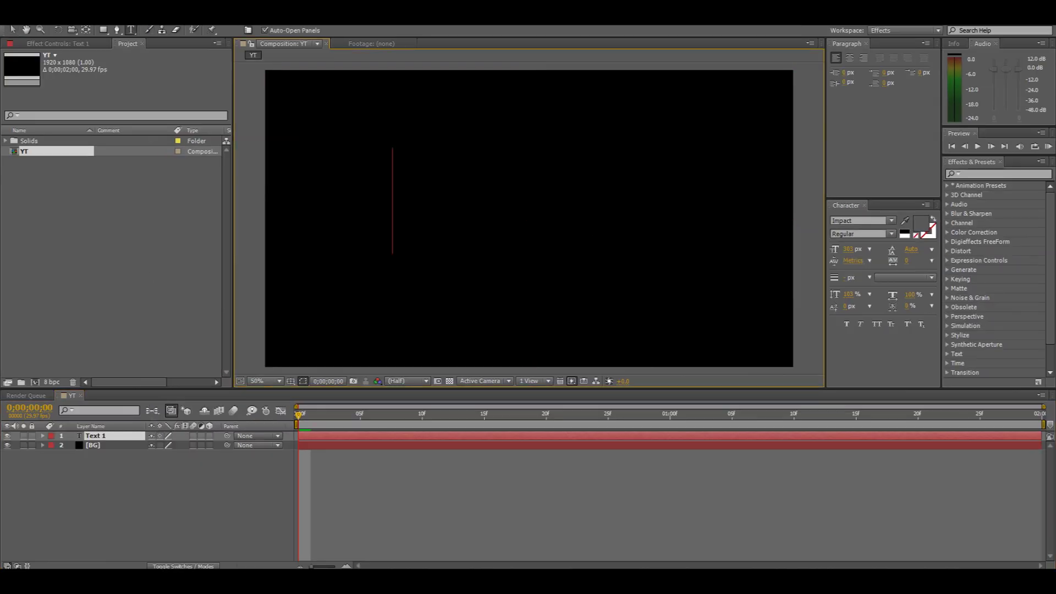
pyautogui.write('You Tu')
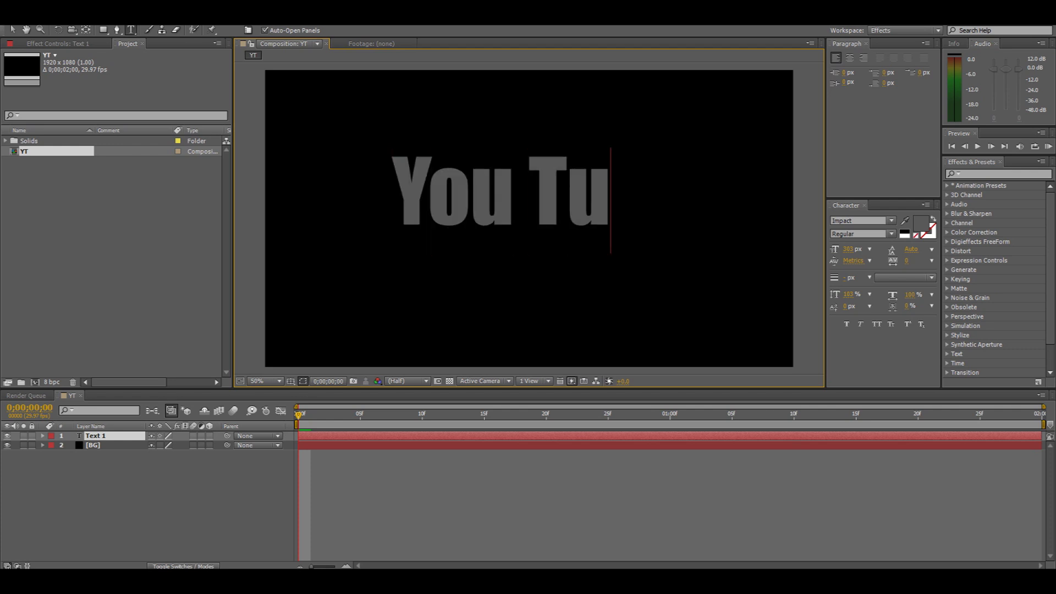
pyautogui.write('be')
pyautogui.click(11, 30)
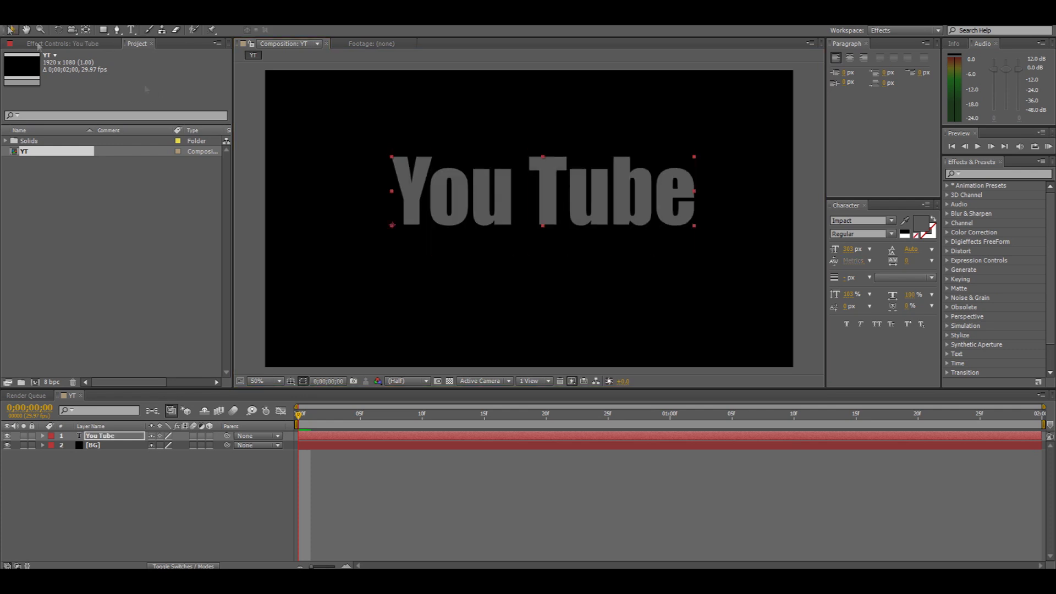
pyautogui.moveTo(478, 187); pyautogui.dragTo(455, 205)
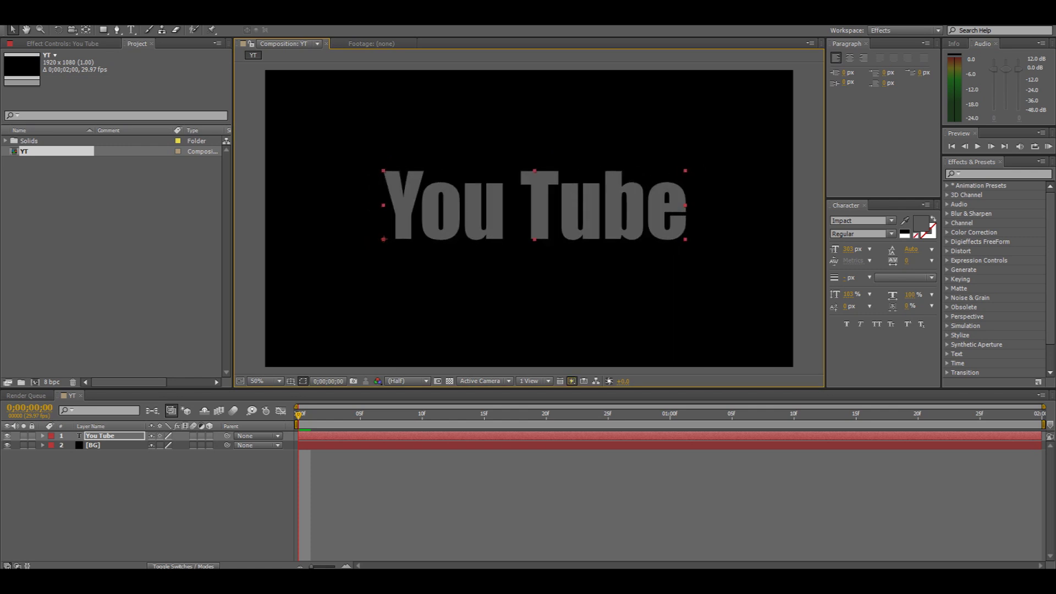
pyautogui.moveTo(465, 220); pyautogui.dragTo(463, 220)
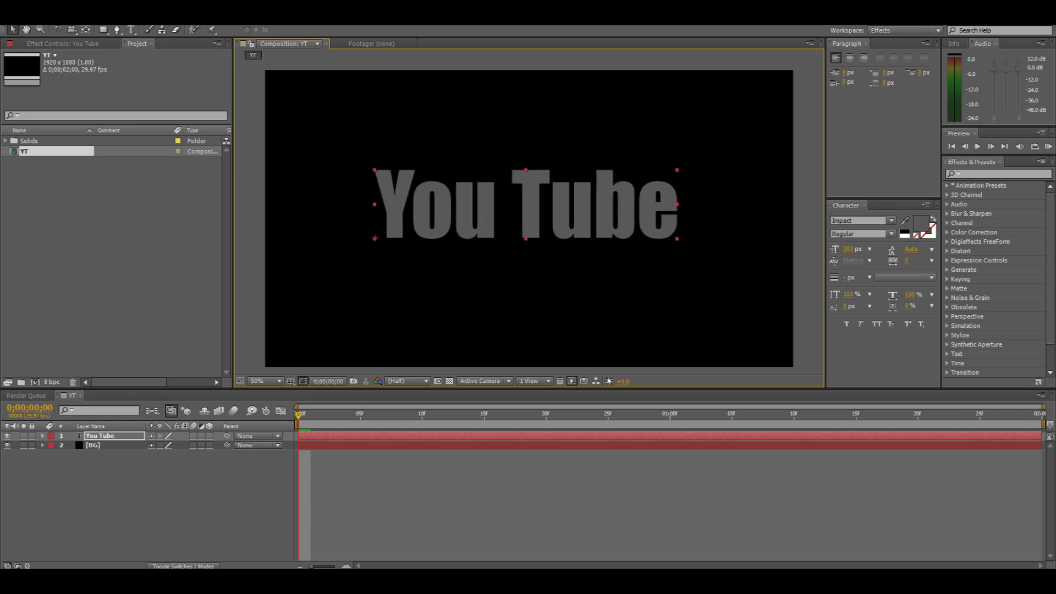
pyautogui.click(94, 446)
pyautogui.click(49, 44)
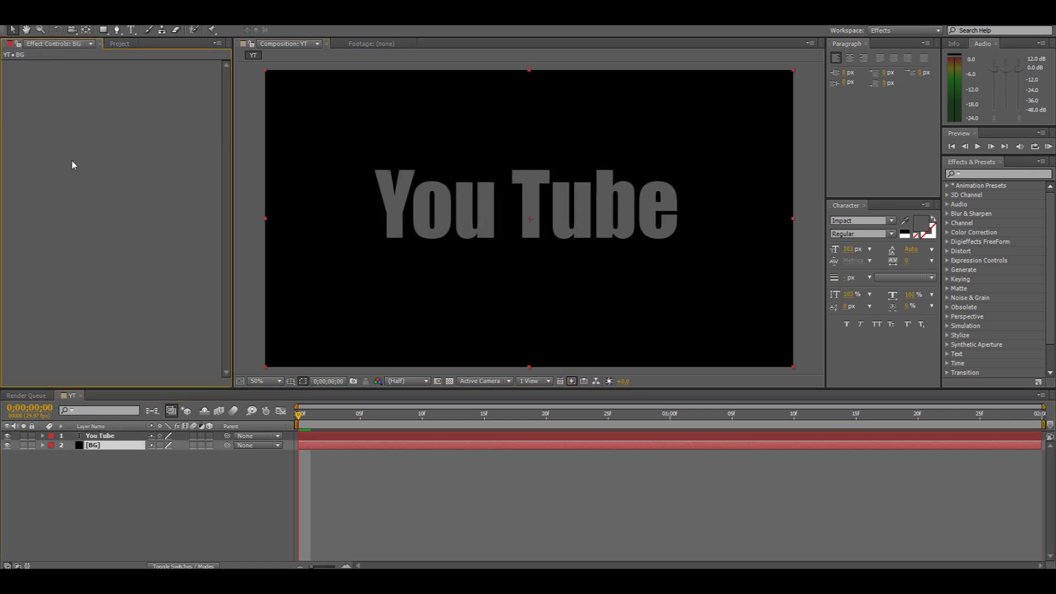
# Step: Apply a Ramp effect to BG with end colour 222222 for a black-to-dark-grey gradient
pyautogui.rightClick(73, 162)
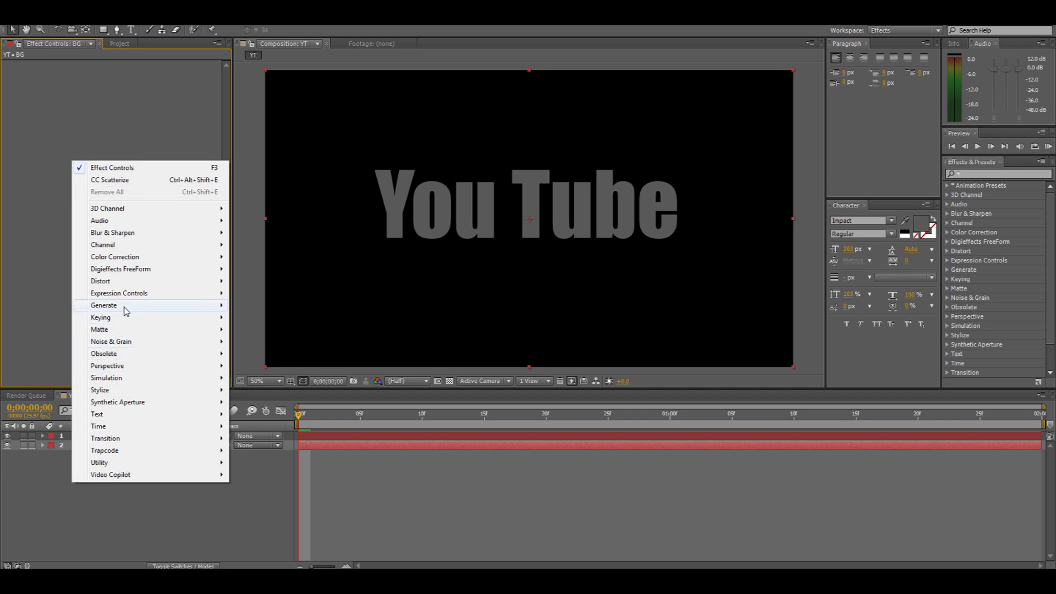
pyautogui.moveTo(126, 306)
pyautogui.click(254, 257)
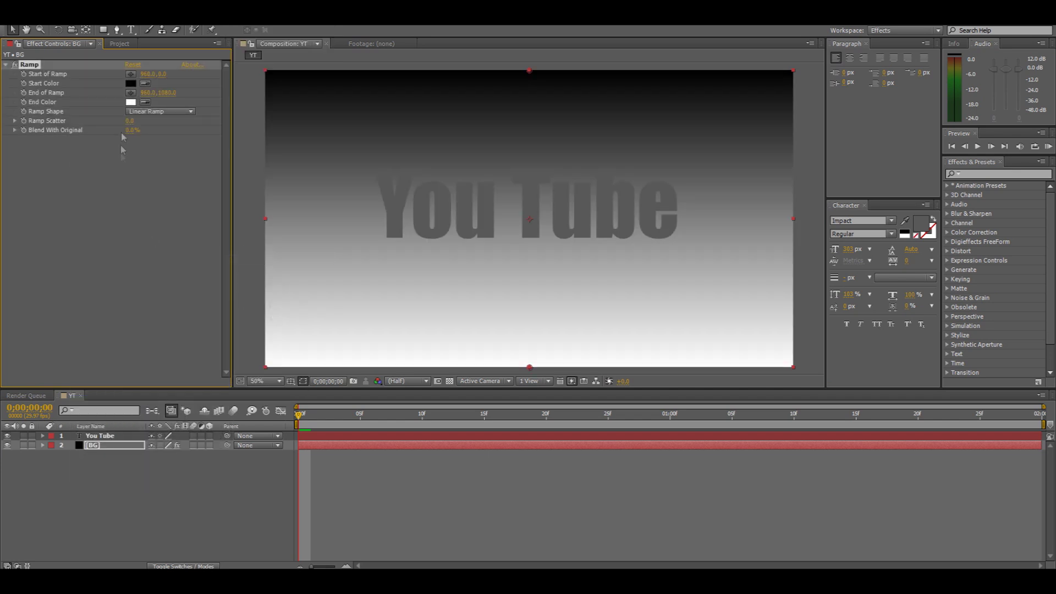
pyautogui.click(131, 102)
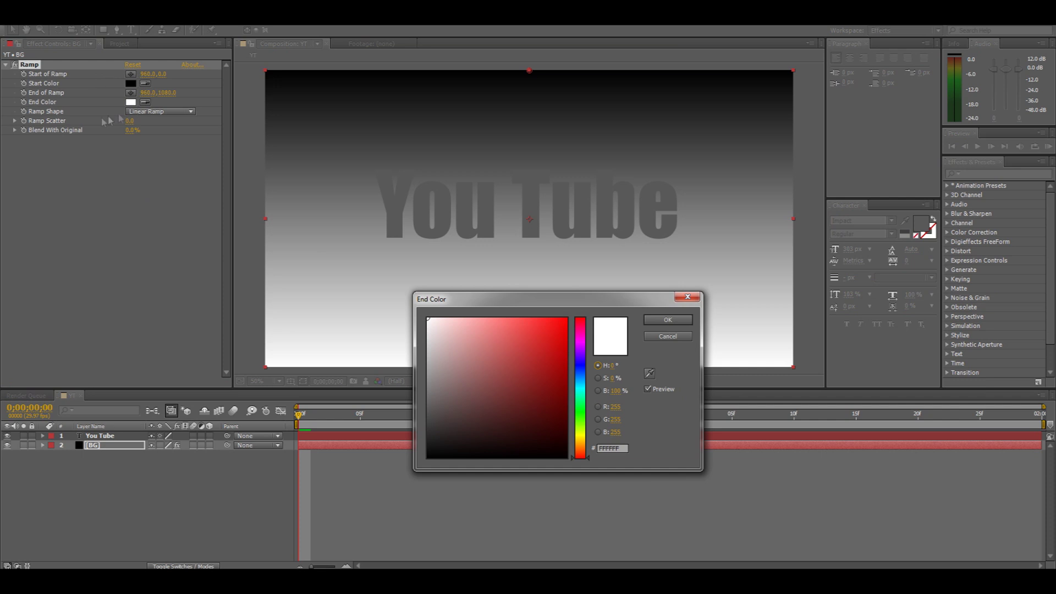
pyautogui.moveTo(489, 300); pyautogui.dragTo(480, 219)
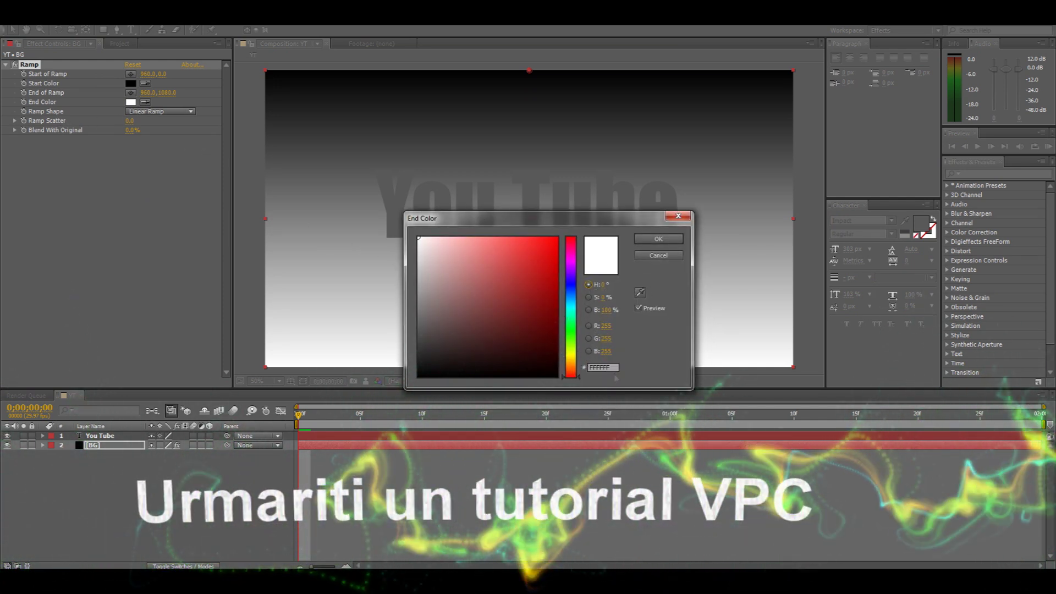
pyautogui.write('2')
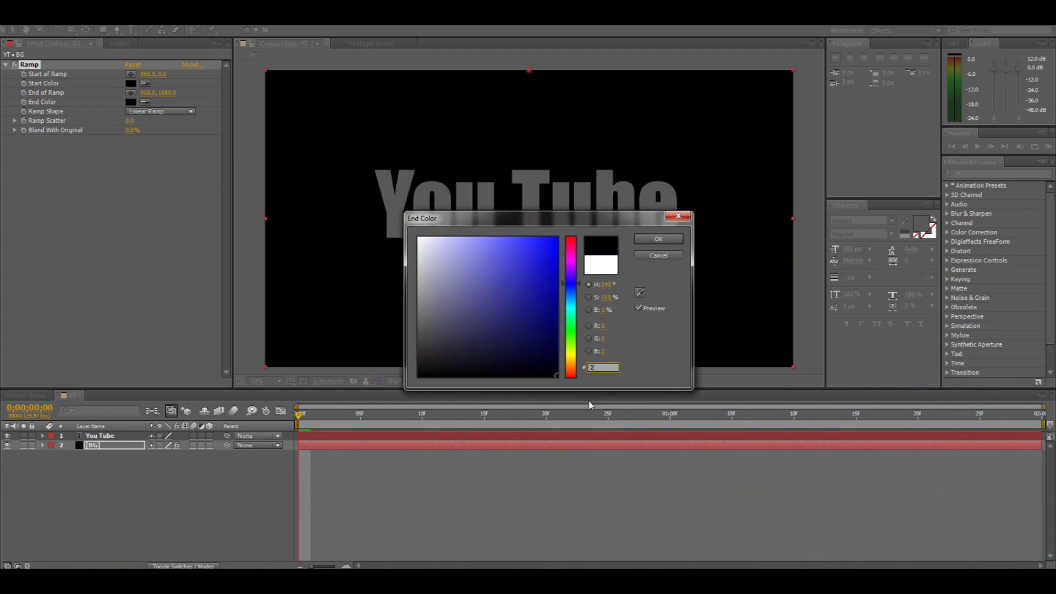
pyautogui.write('22')
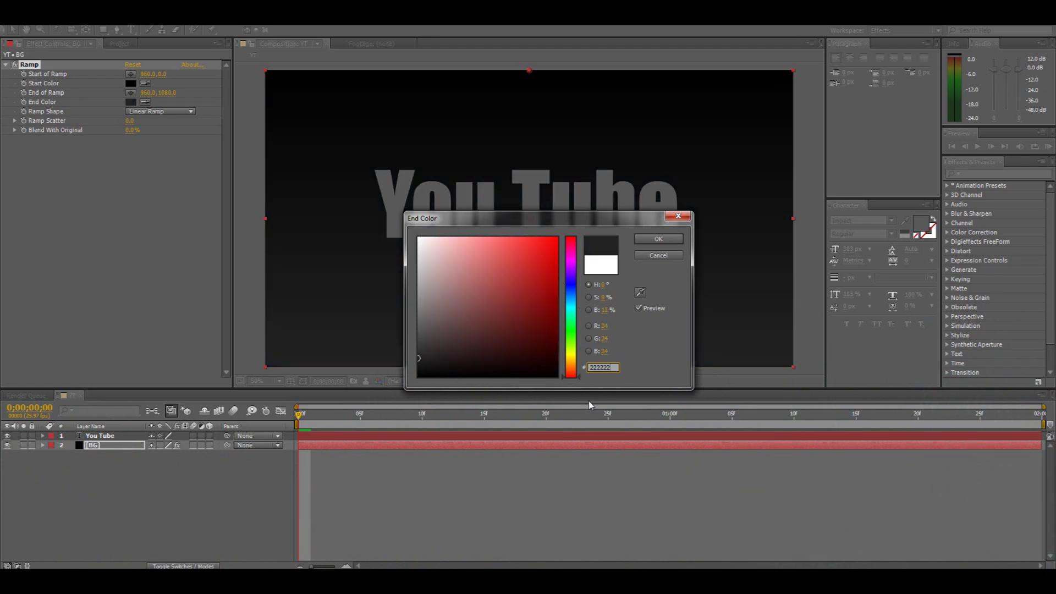
pyautogui.click(654, 239)
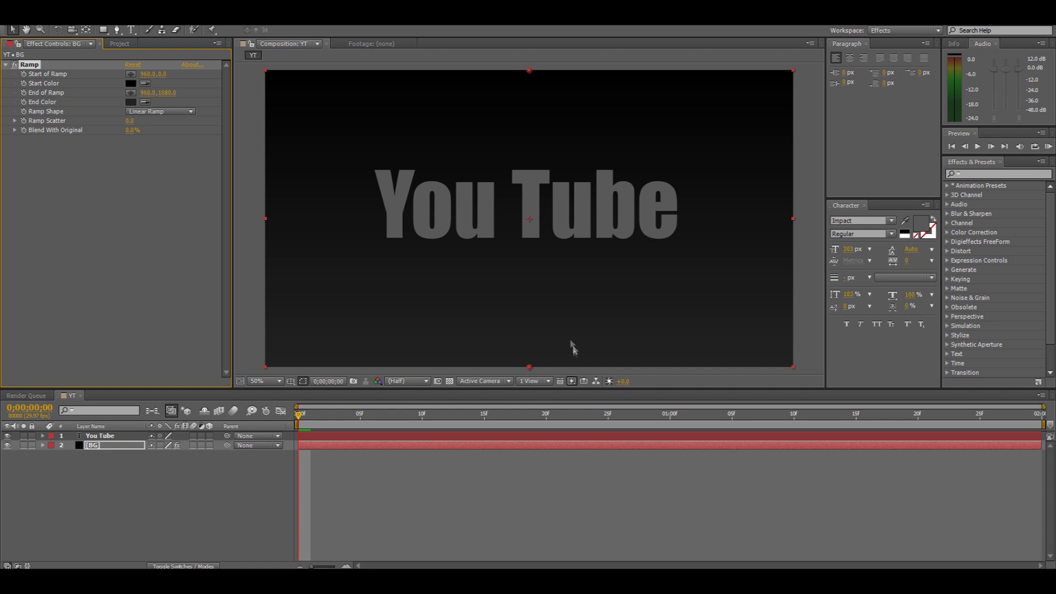
pyautogui.click(102, 437)
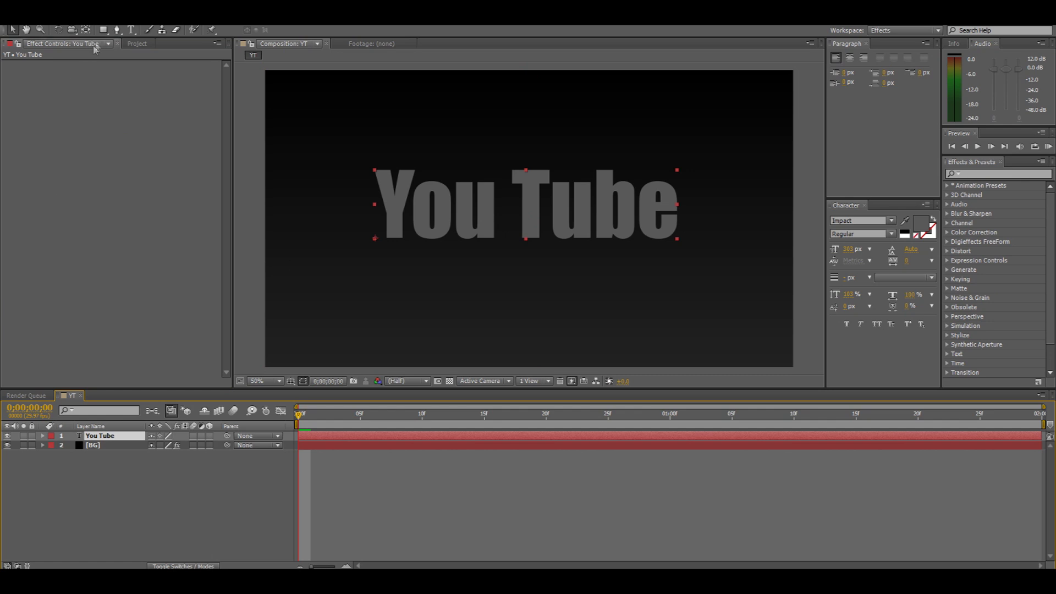
# Step: Add Basic 3D to the You Tube text with 16° swivel, motion blur and specular highlight
pyautogui.click(112, 19)
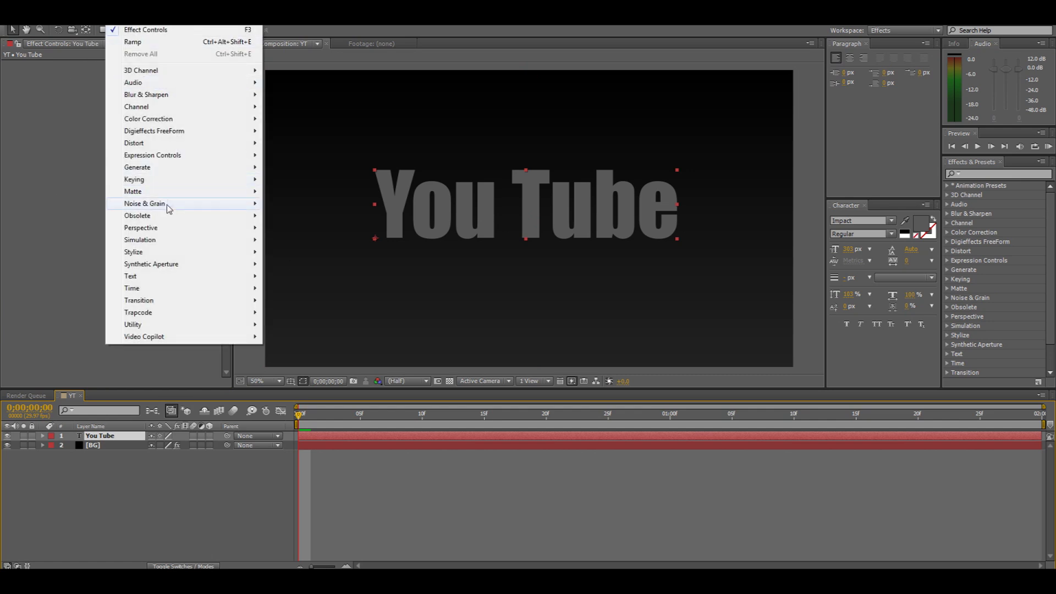
pyautogui.moveTo(228, 218)
pyautogui.click(292, 215)
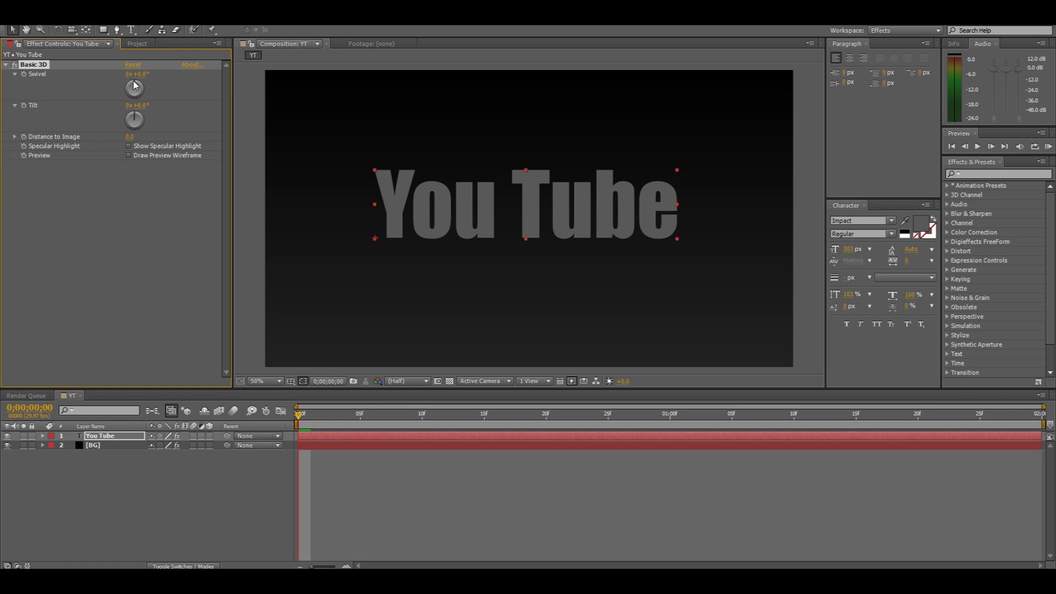
pyautogui.moveTo(137, 87)
pyautogui.mouseDown()
pyautogui.moveTo(149, 88)
pyautogui.moveTo(136, 88)
pyautogui.mouseUp()
pyautogui.click(193, 435)
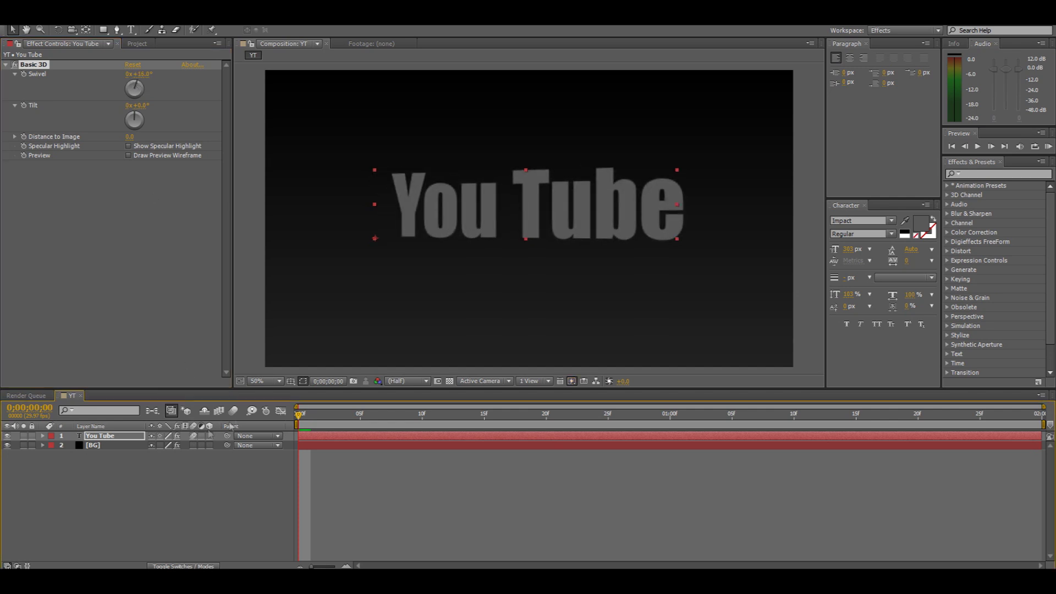
pyautogui.click(233, 415)
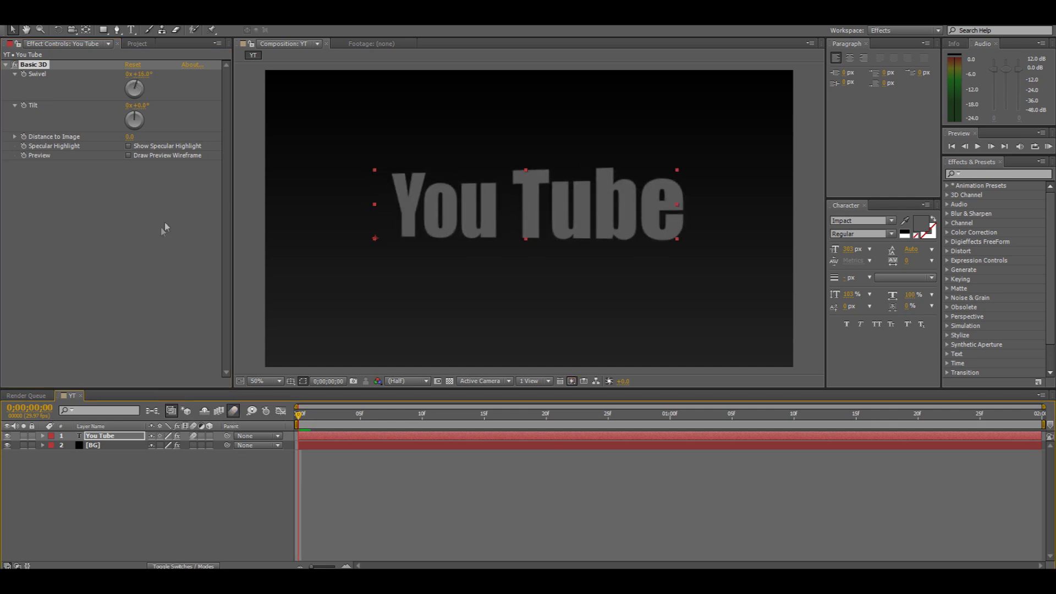
pyautogui.click(129, 147)
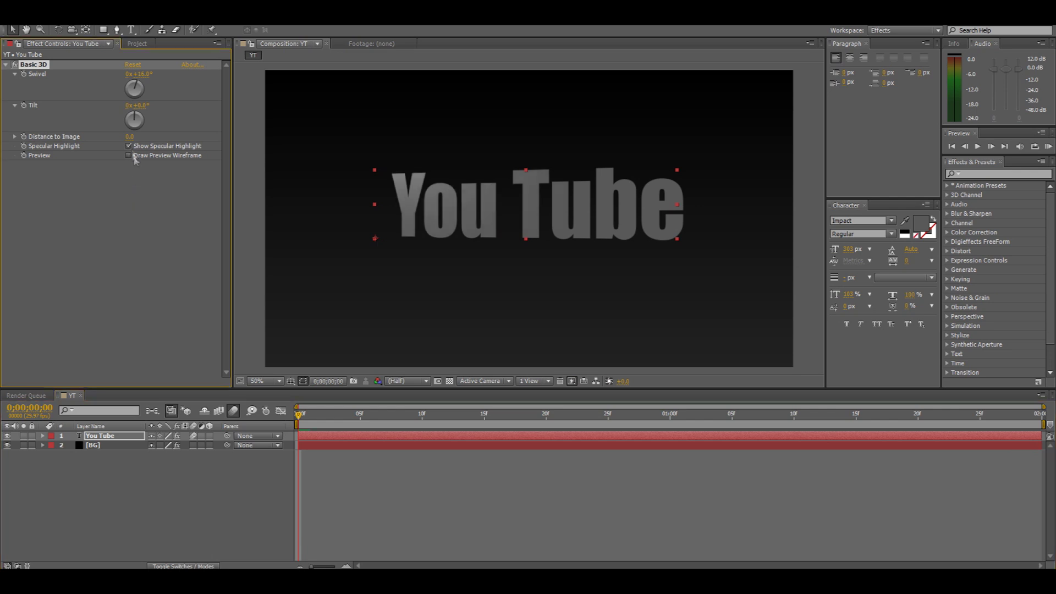
# Step: At the first frame, raise Basic 3D Distance to Image to 1148, then go to frame 1
pyautogui.moveTo(137, 87); pyautogui.dragTo(137, 88)
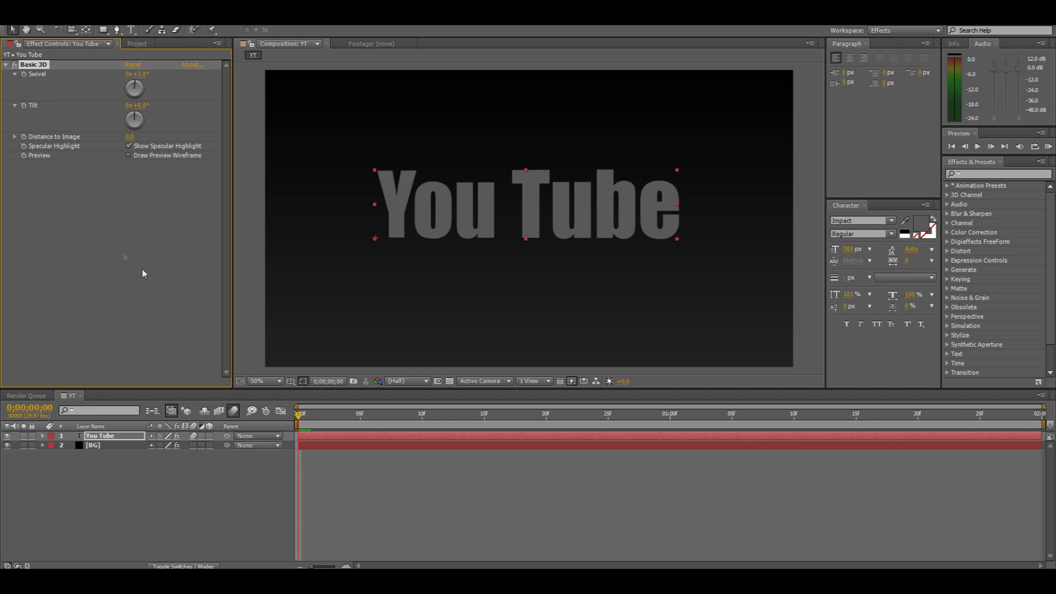
pyautogui.click(299, 420)
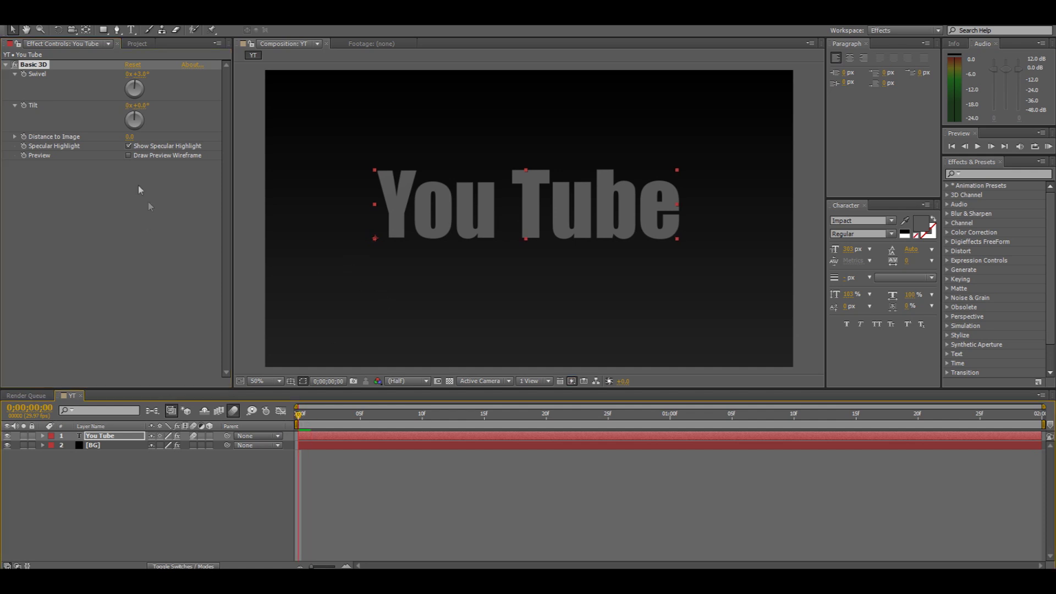
pyautogui.moveTo(129, 137); pyautogui.dragTo(308, 137)
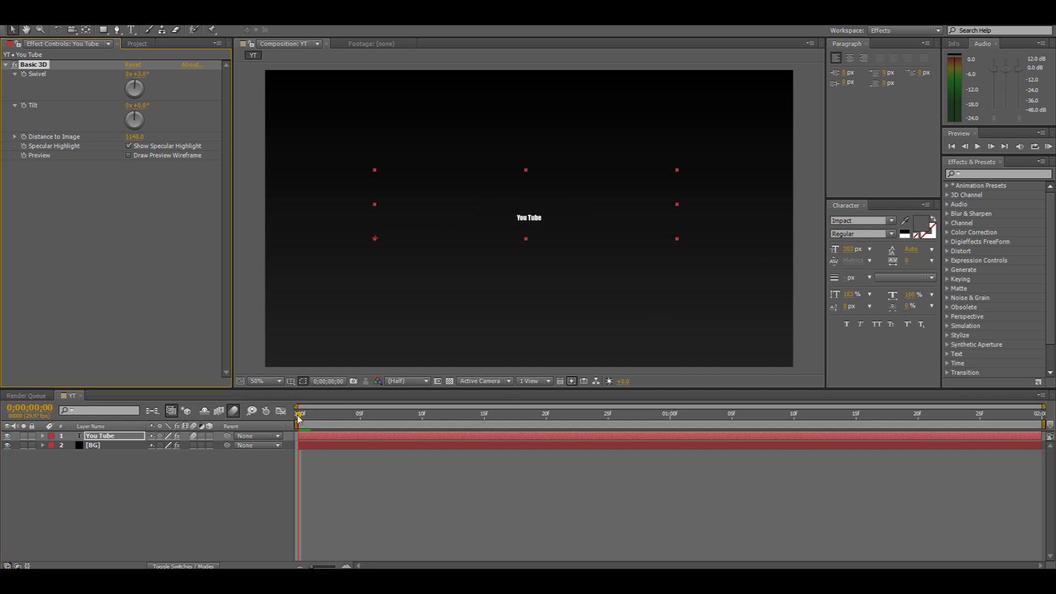
pyautogui.moveTo(301, 420)
pyautogui.mouseDown()
pyautogui.moveTo(360, 419)
pyautogui.moveTo(306, 420)
pyautogui.mouseUp()
pyautogui.click(307, 421)
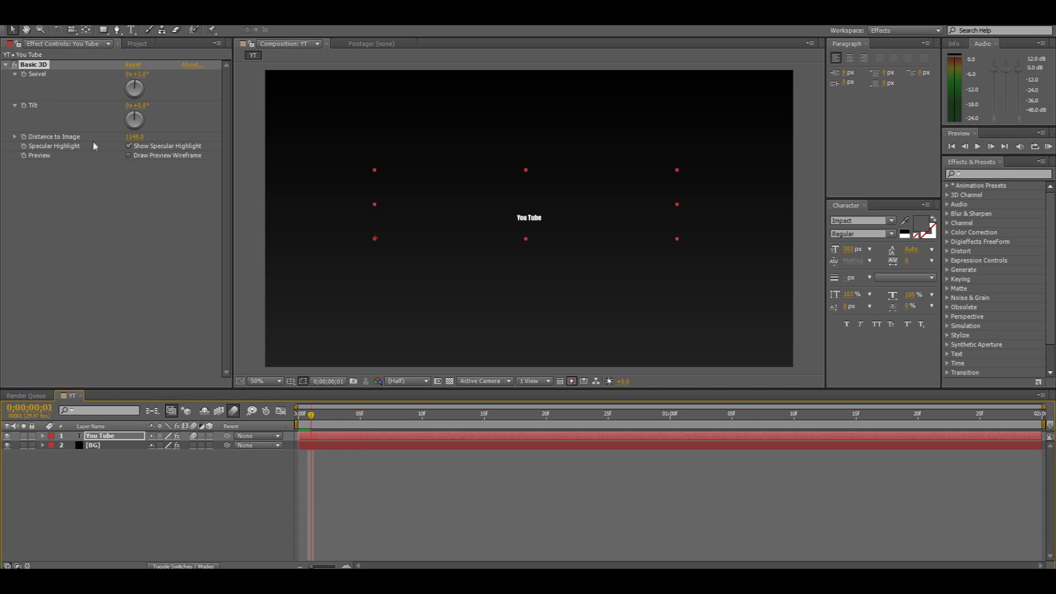
# Step: Keyframe Swivel from 0° at frame 1 to about 4x+347° at frame 8 and preview the spin
pyautogui.click(24, 74)
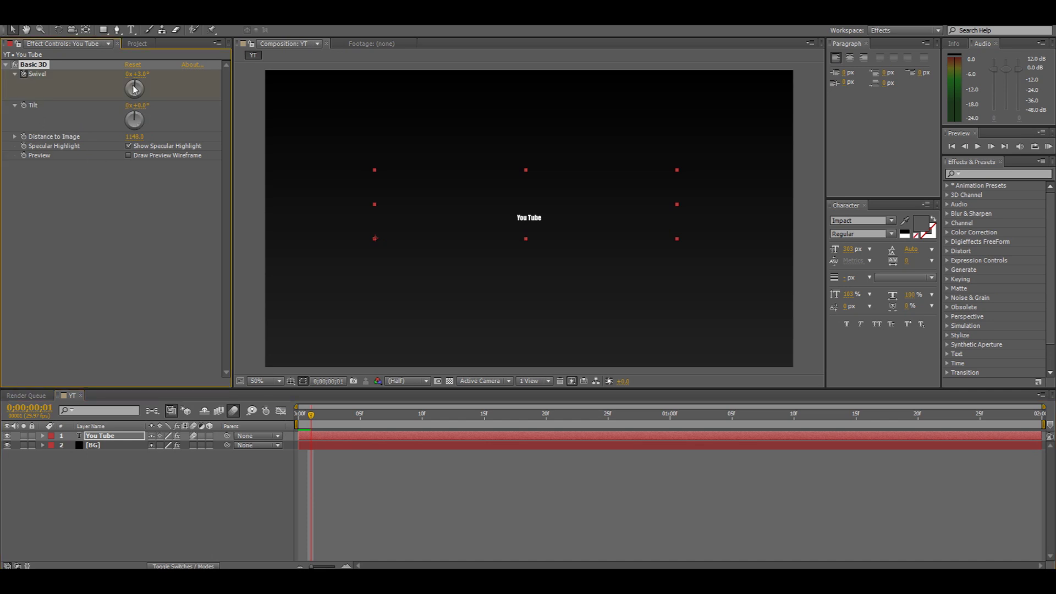
pyautogui.moveTo(312, 419); pyautogui.dragTo(370, 424)
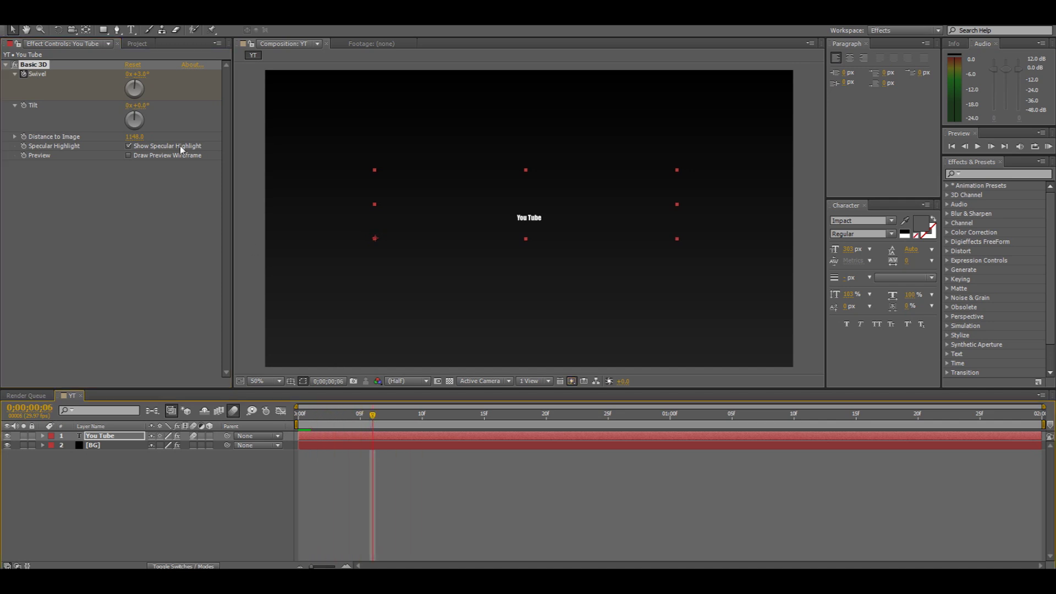
pyautogui.moveTo(137, 74); pyautogui.dragTo(247, 73)
pyautogui.moveTo(373, 418); pyautogui.dragTo(275, 425)
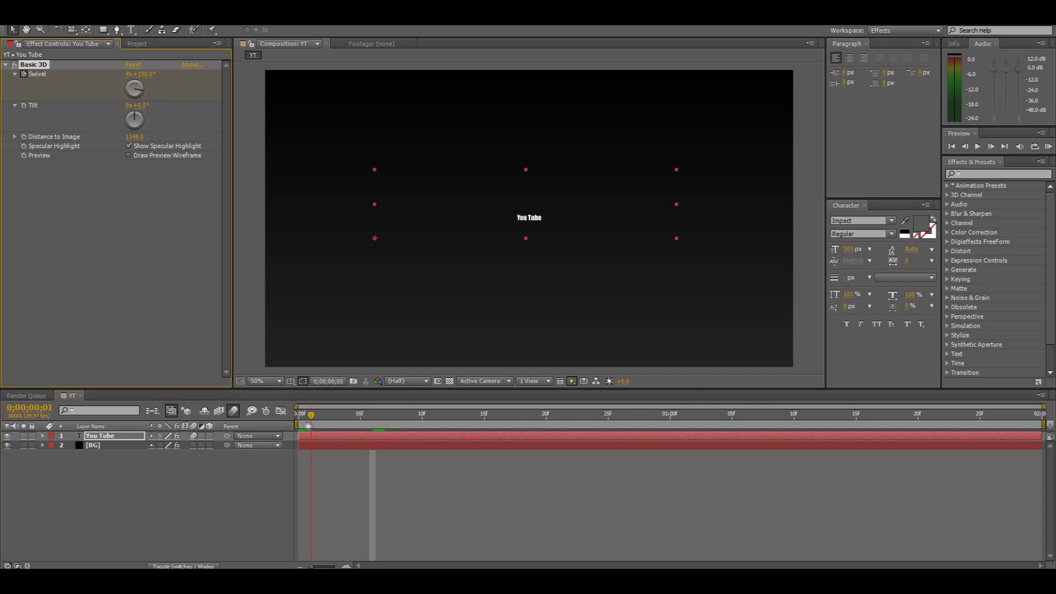
pyautogui.press('space')
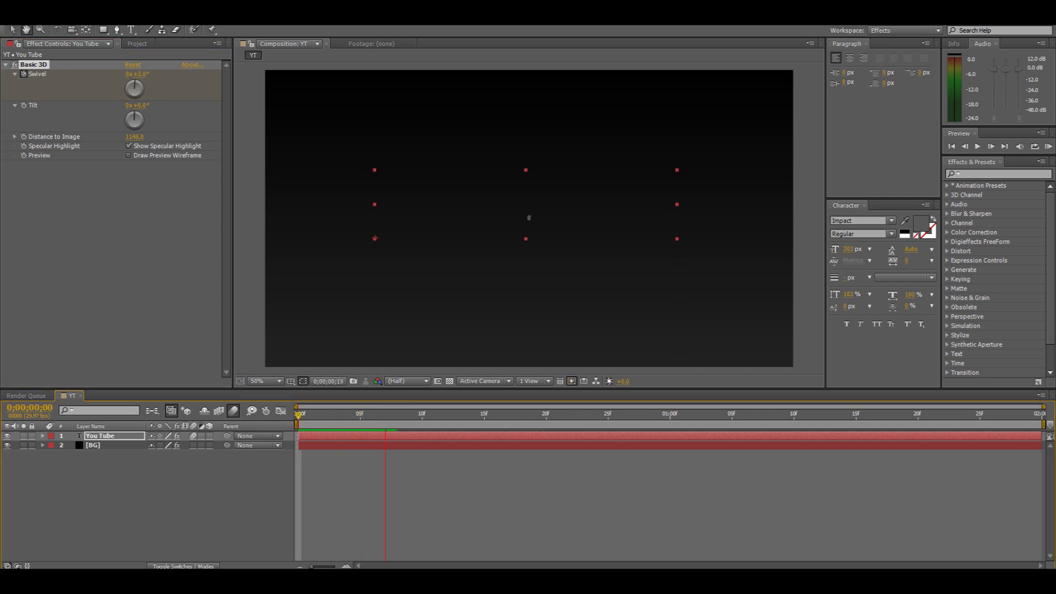
pyautogui.moveTo(844, 414); pyautogui.dragTo(390, 419)
pyautogui.click(392, 419)
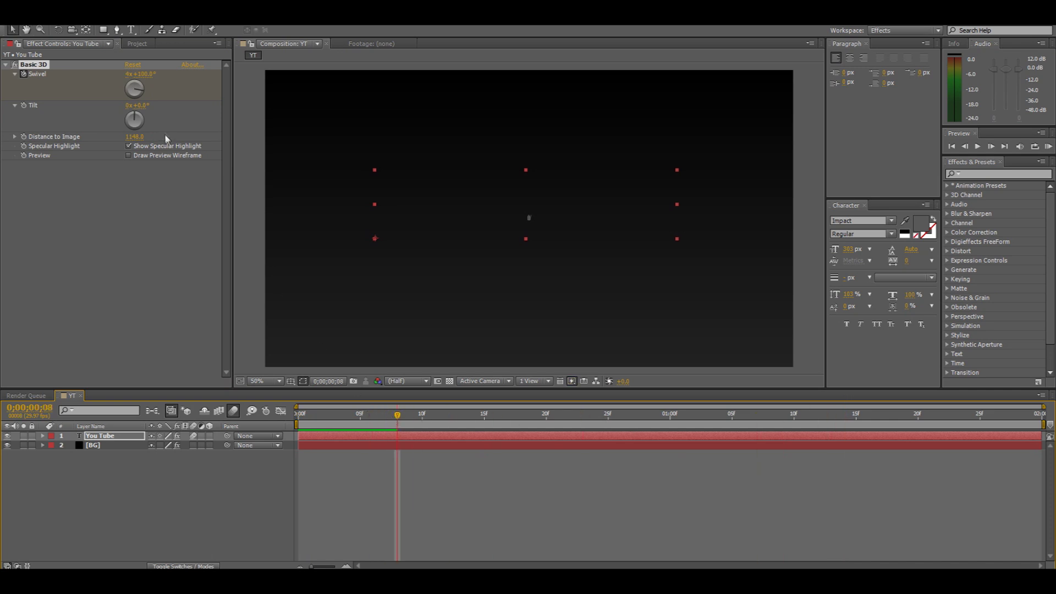
pyautogui.moveTo(137, 93); pyautogui.dragTo(132, 84)
pyautogui.moveTo(401, 418); pyautogui.dragTo(360, 418)
# Step: Set a Distance to Image keyframe at frame 1, then move to frame 9
pyautogui.click(24, 137)
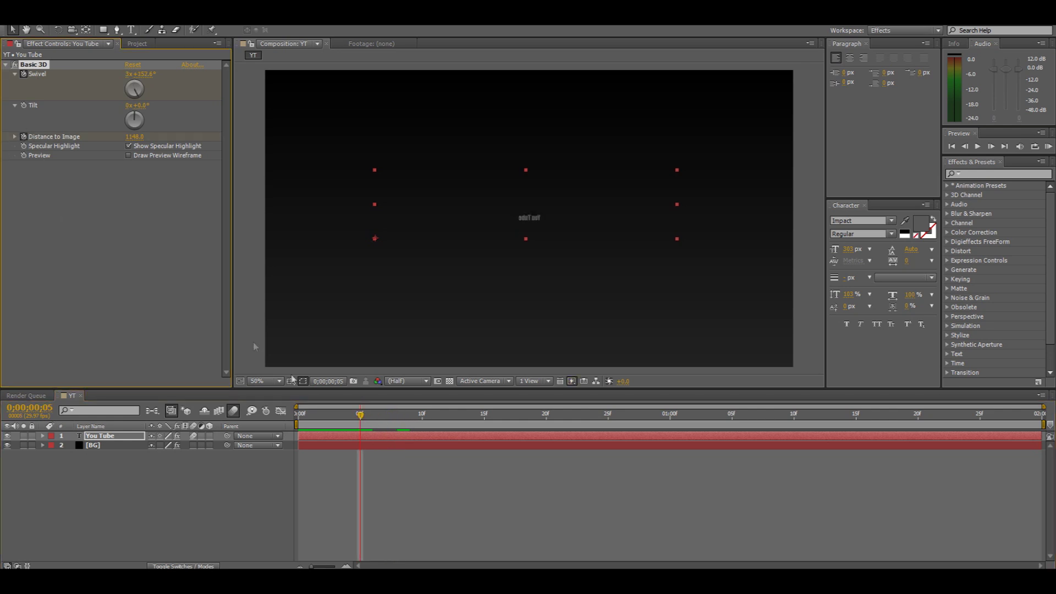
pyautogui.moveTo(361, 421); pyautogui.dragTo(311, 418)
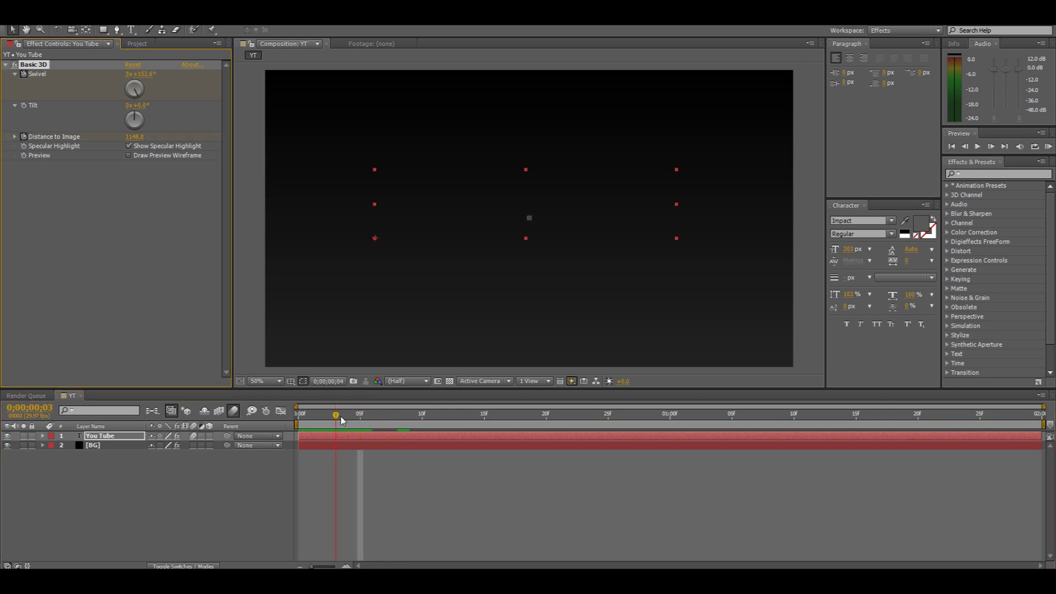
pyautogui.click(24, 137)
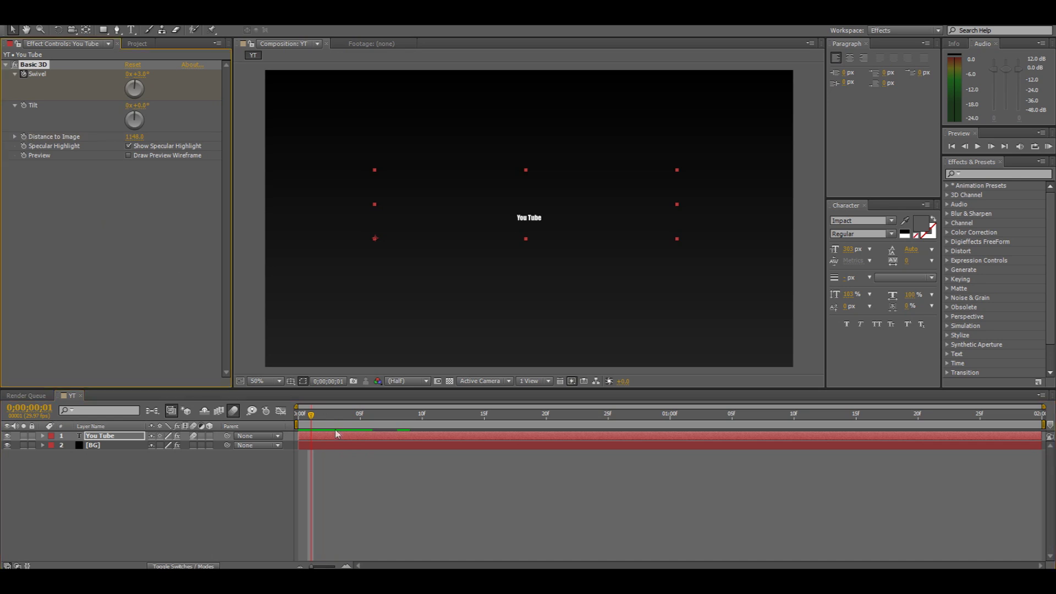
pyautogui.click(24, 136)
pyautogui.moveTo(317, 412); pyautogui.dragTo(407, 441)
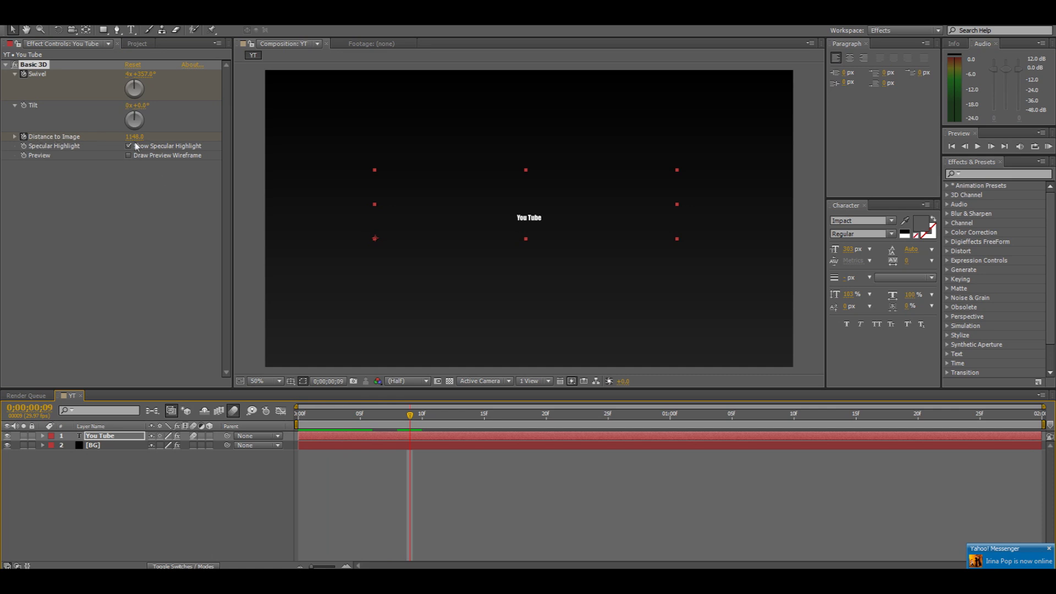
# Step: At frame 9, lower Distance to Image from 1148 to about 76 and preview the zoom-in
pyautogui.moveTo(134, 137)
pyautogui.mouseDown()
pyautogui.moveTo(150, 138)
pyautogui.moveTo(89, 142)
pyautogui.mouseUp()
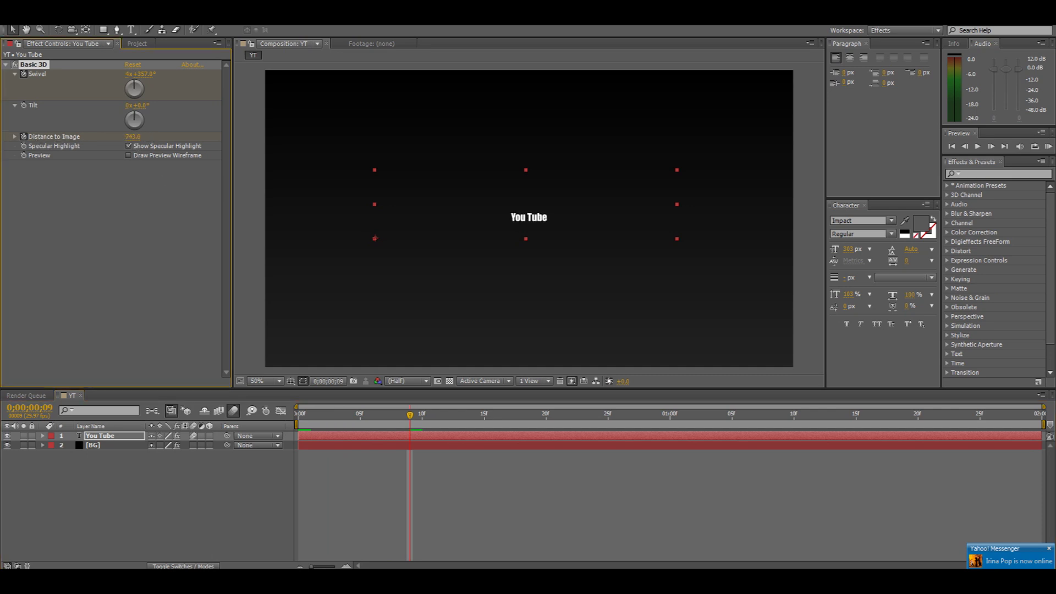
pyautogui.moveTo(127, 141); pyautogui.dragTo(92, 140)
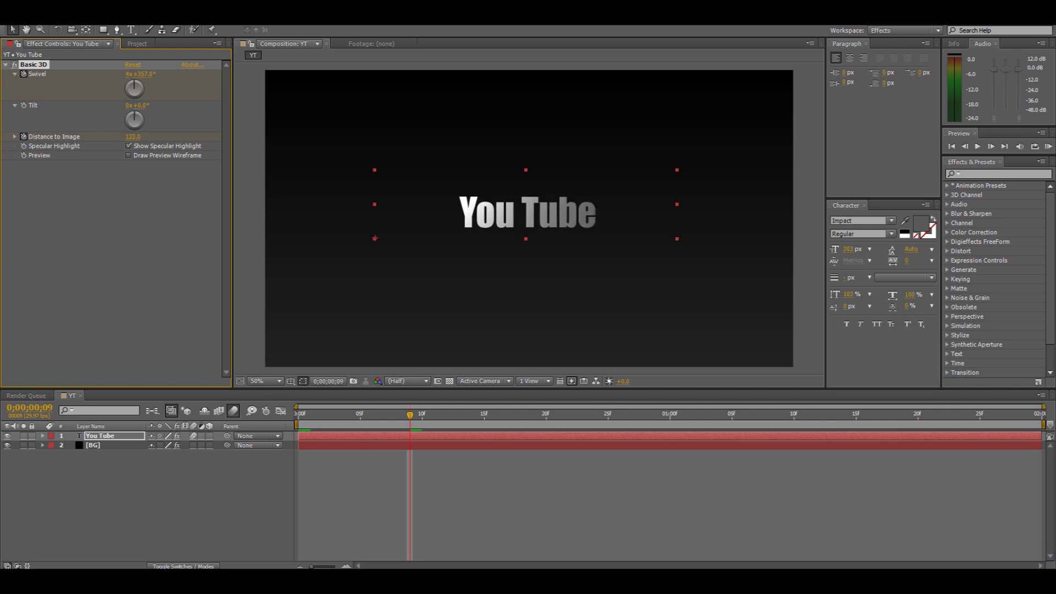
pyautogui.moveTo(132, 136)
pyautogui.mouseDown()
pyautogui.moveTo(99, 138)
pyautogui.moveTo(166, 137)
pyautogui.mouseUp()
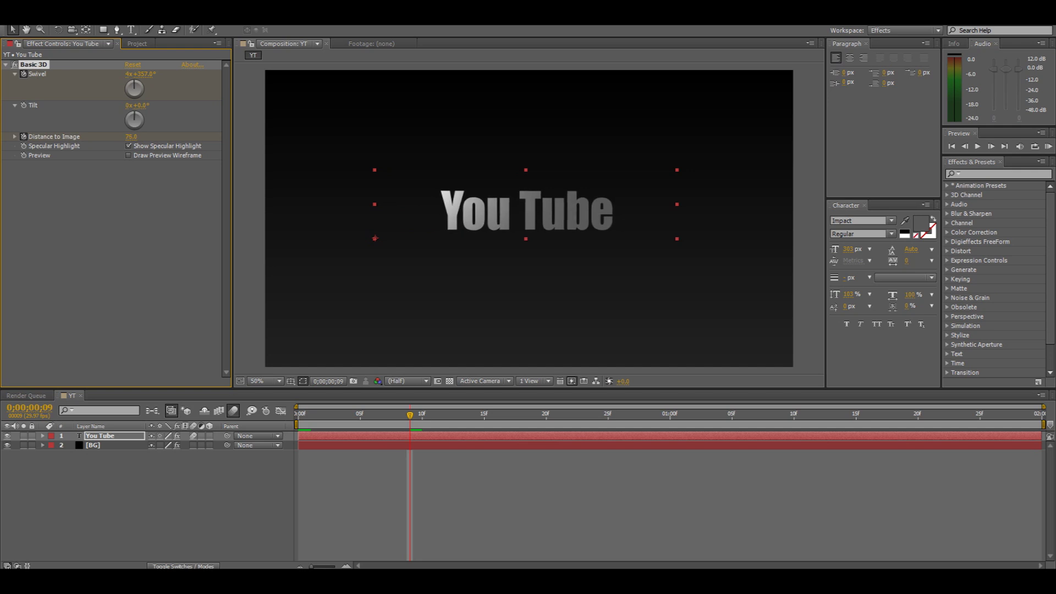
pyautogui.press('space')
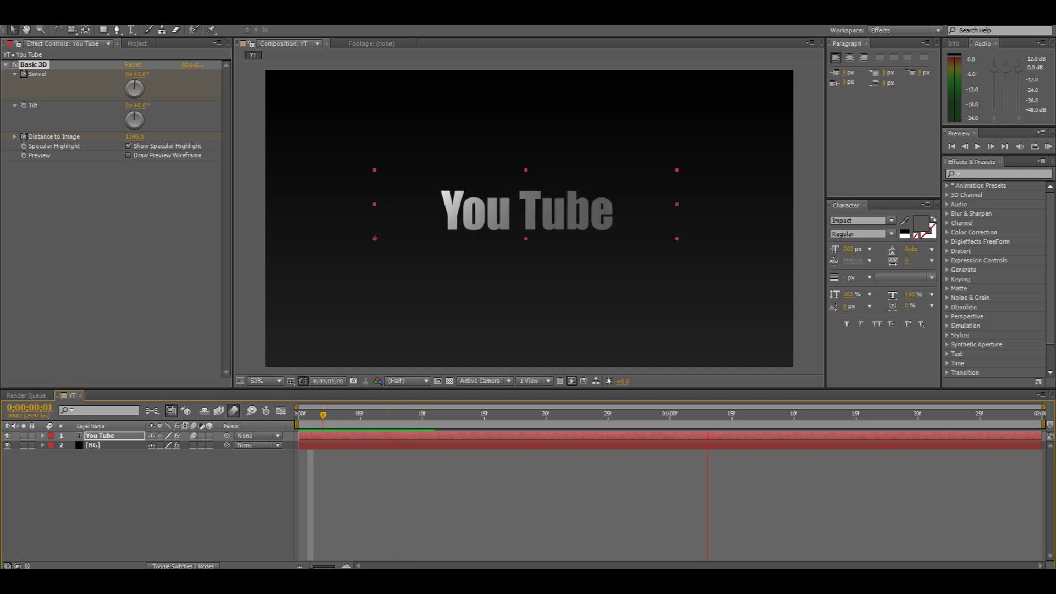
pyautogui.press('space')
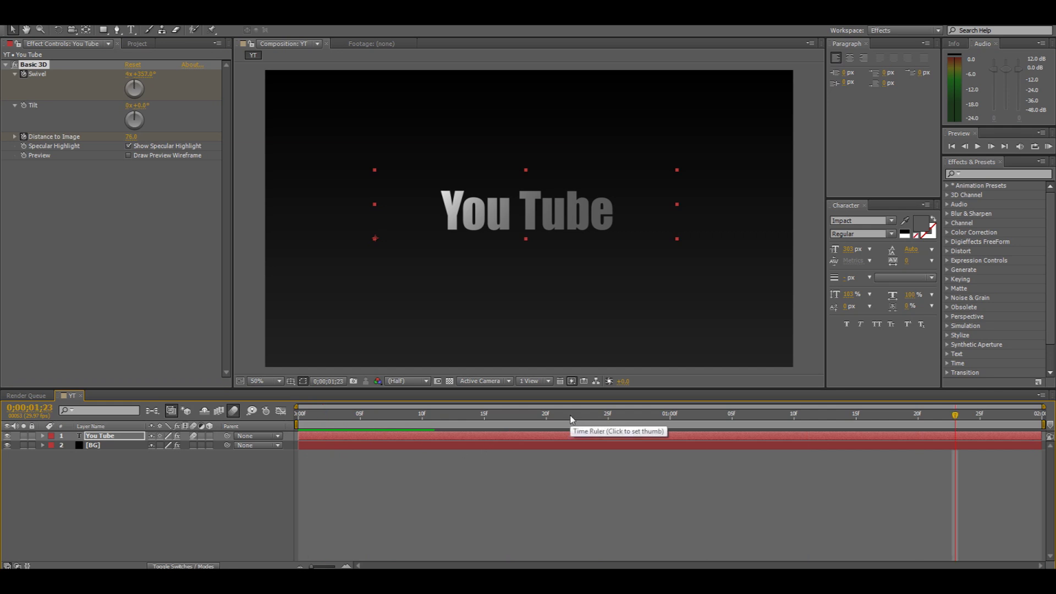
pyautogui.click(757, 414)
pyautogui.moveTo(712, 415); pyautogui.dragTo(348, 414)
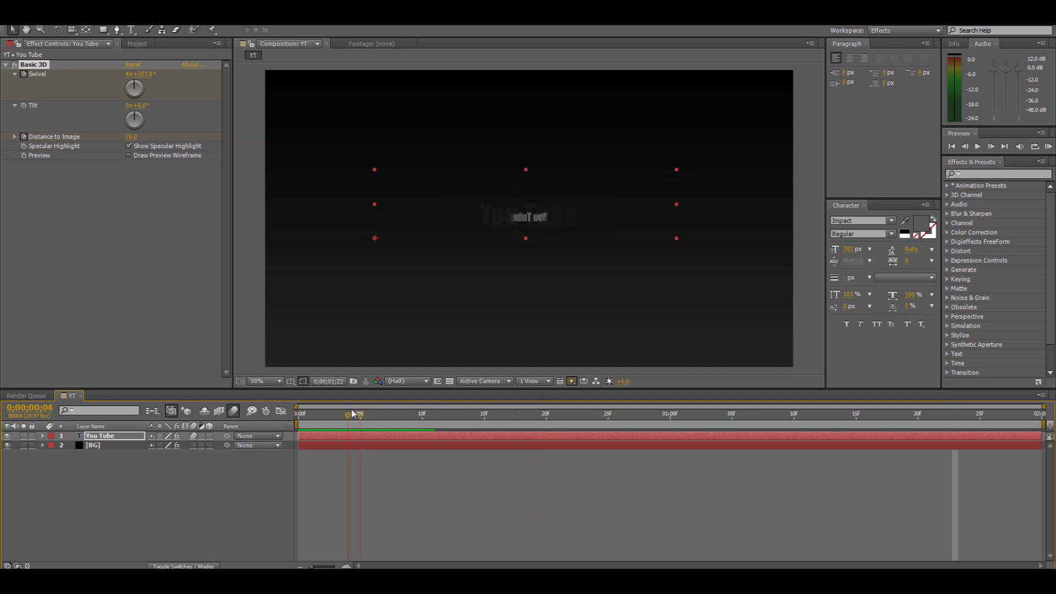
pyautogui.click(209, 435)
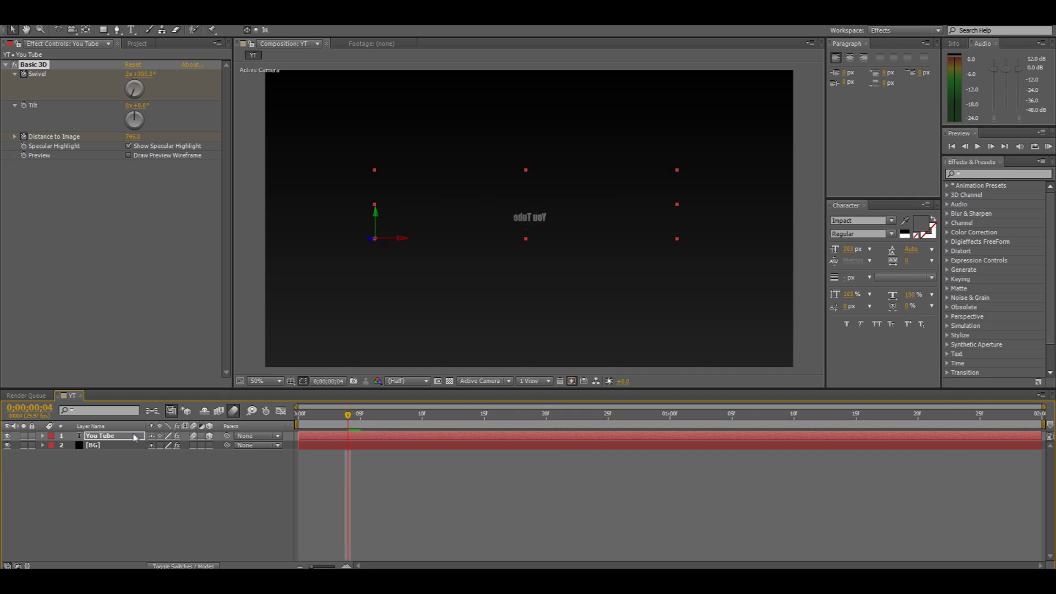
# Step: Set a frame-4 Position keyframe on the You Tube layer at 332.7, 460.0, -229.2
pyautogui.click(116, 437)
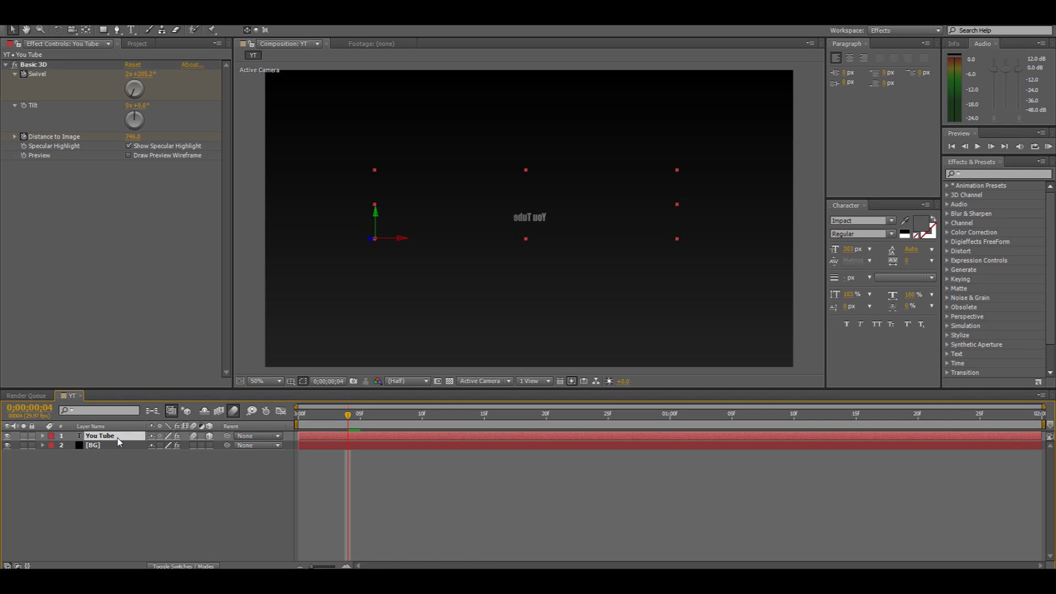
pyautogui.press('p')
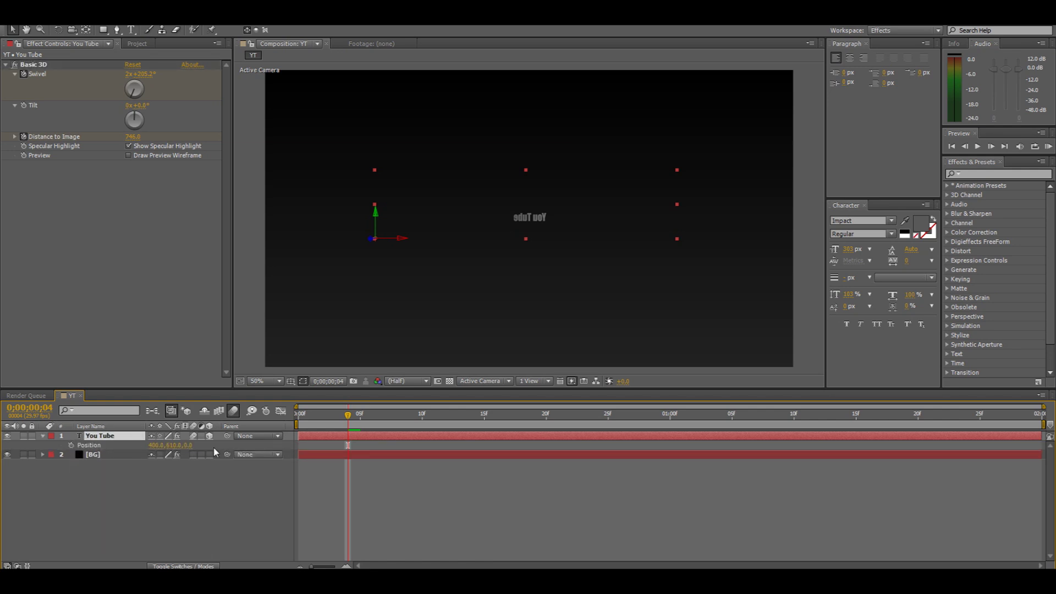
pyautogui.click(43, 436)
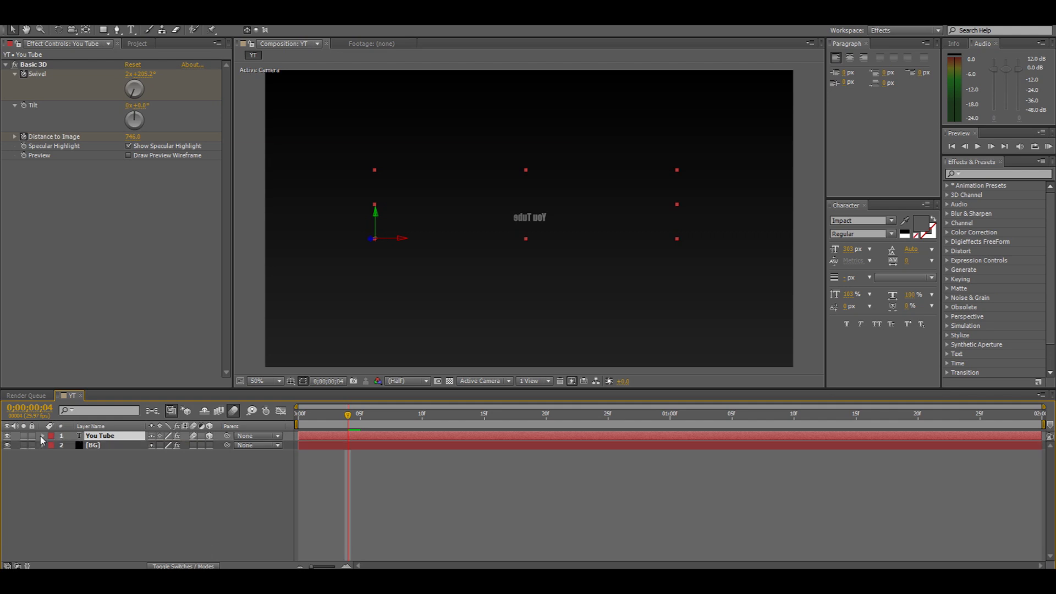
pyautogui.click(43, 437)
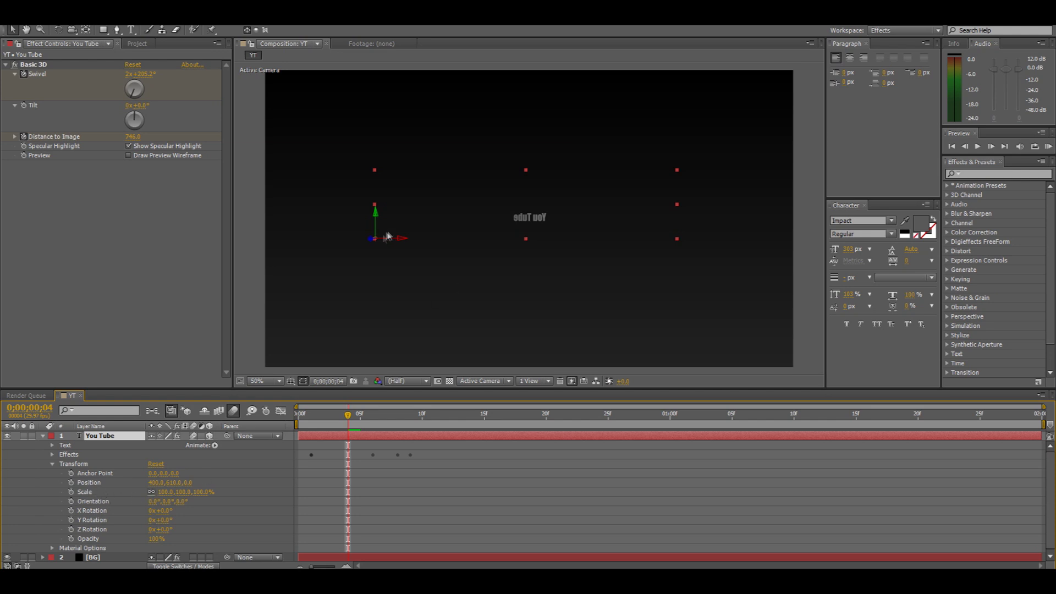
pyautogui.moveTo(399, 238)
pyautogui.mouseDown()
pyautogui.moveTo(444, 237)
pyautogui.moveTo(317, 237)
pyautogui.moveTo(360, 234)
pyautogui.mouseUp()
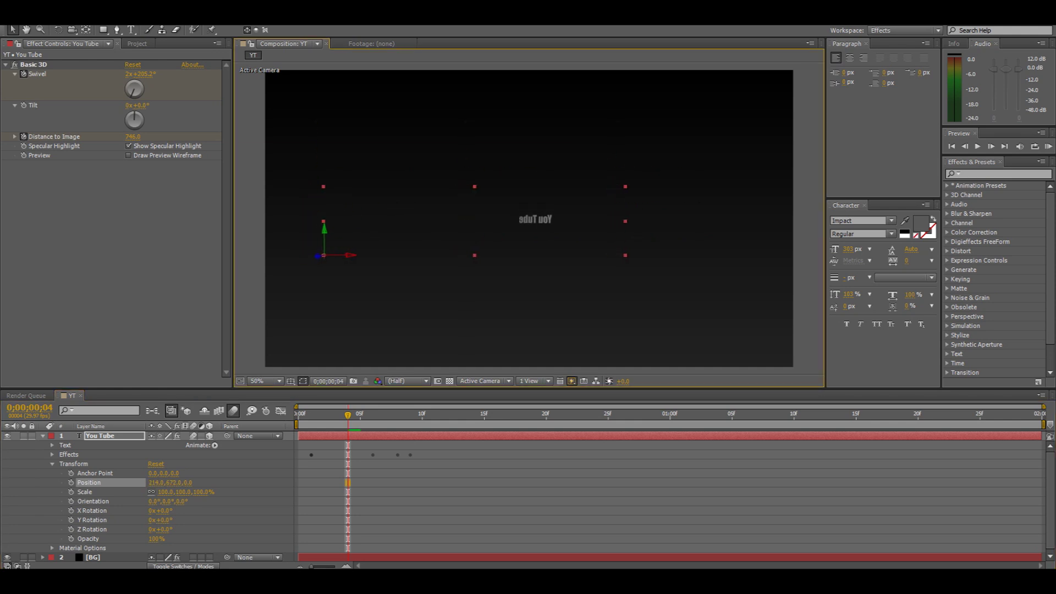
pyautogui.moveTo(356, 253); pyautogui.dragTo(342, 255)
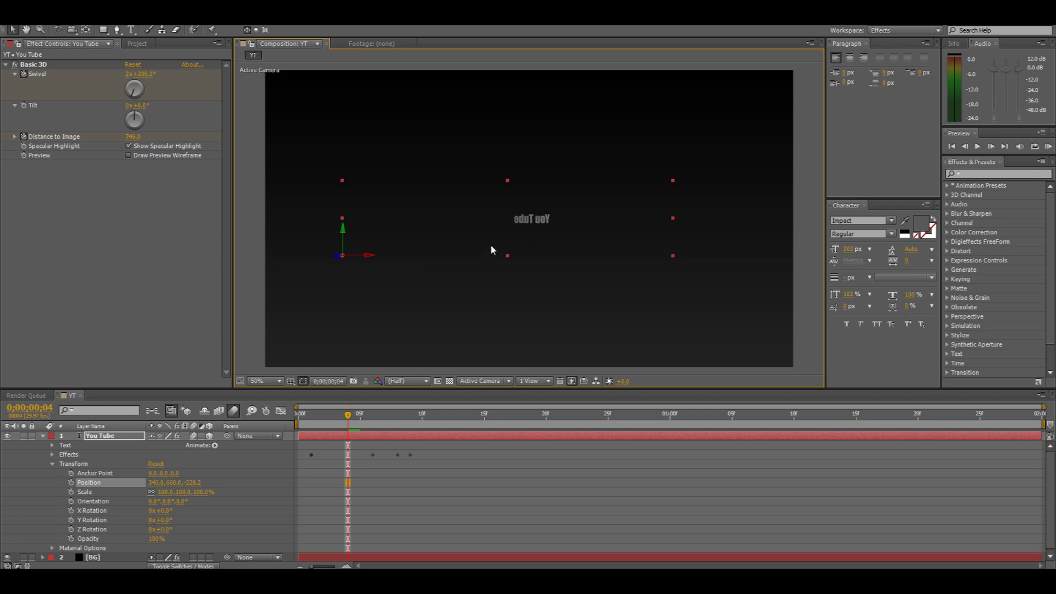
pyautogui.moveTo(346, 255); pyautogui.dragTo(343, 254)
pyautogui.moveTo(348, 419); pyautogui.dragTo(335, 419)
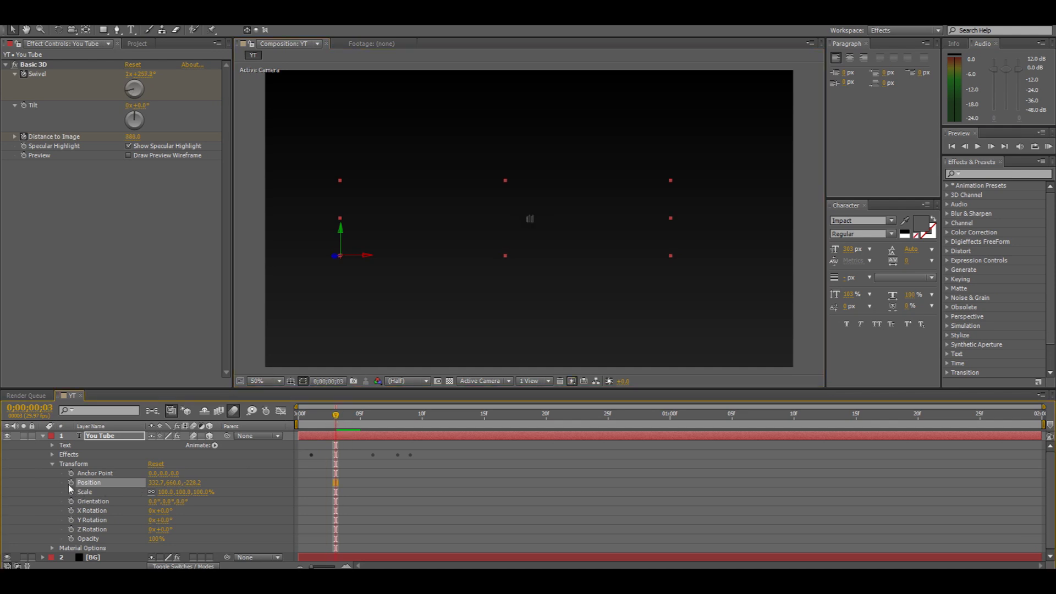
# Step: Move the Basic 3D spin keyframes to frame 9 and set a starting Position keyframe there
pyautogui.moveTo(336, 417); pyautogui.dragTo(414, 419)
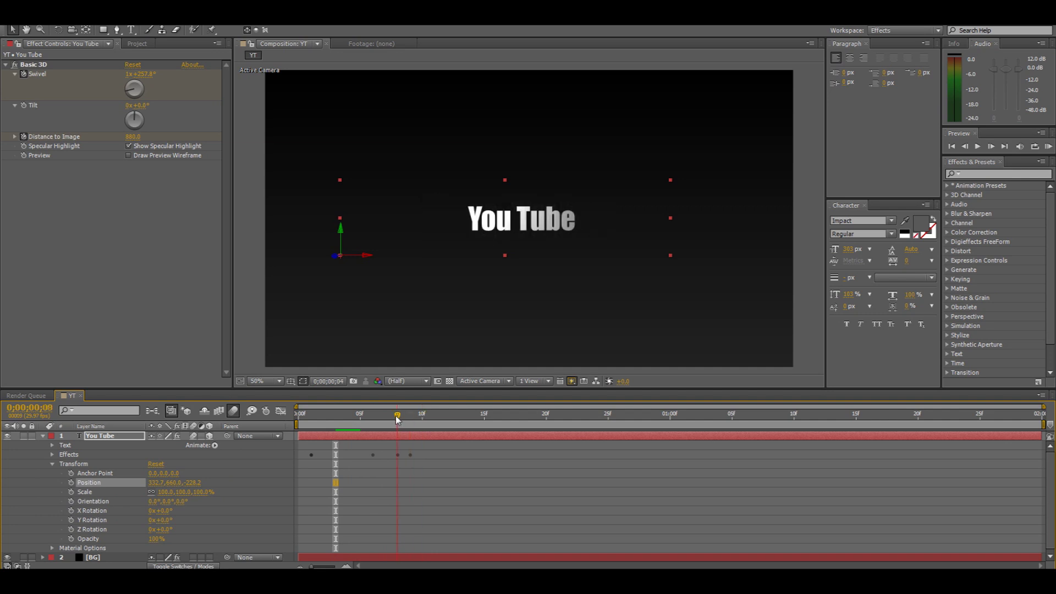
pyautogui.moveTo(336, 482); pyautogui.dragTo(410, 483)
pyautogui.click(71, 483)
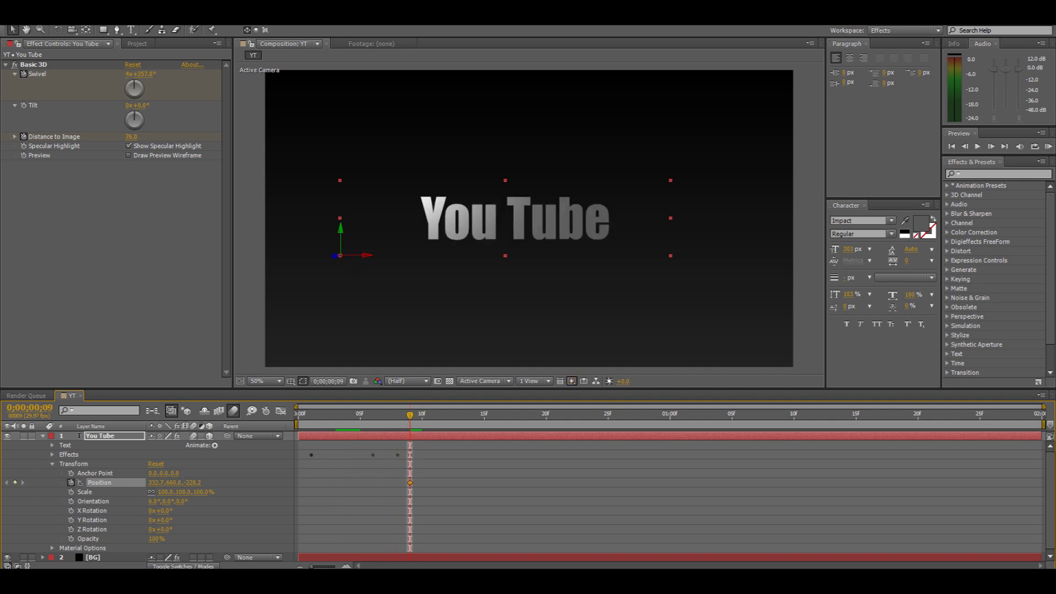
pyautogui.press('Right')
pyautogui.press('Right')
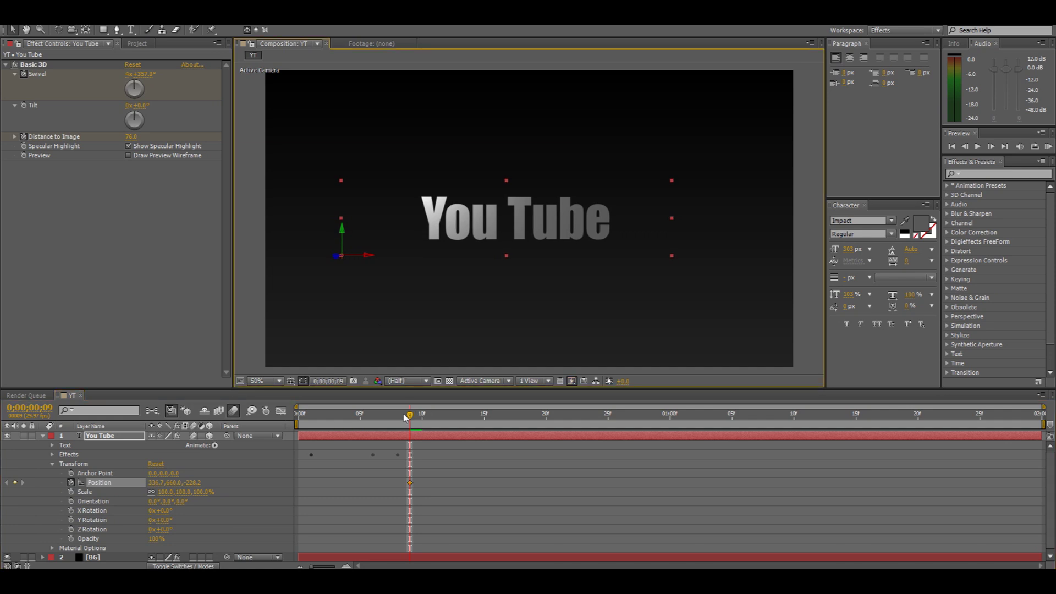
# Step: Pull the text closer to the camera at frame 15, then shift it right at frame 16
pyautogui.moveTo(409, 418); pyautogui.dragTo(533, 417)
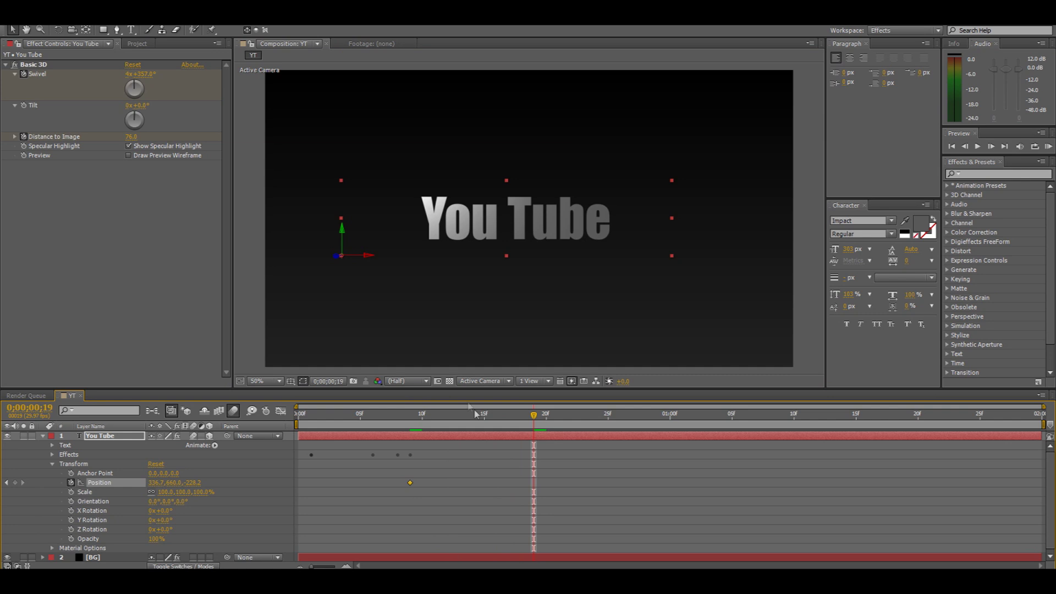
pyautogui.moveTo(534, 416); pyautogui.dragTo(484, 416)
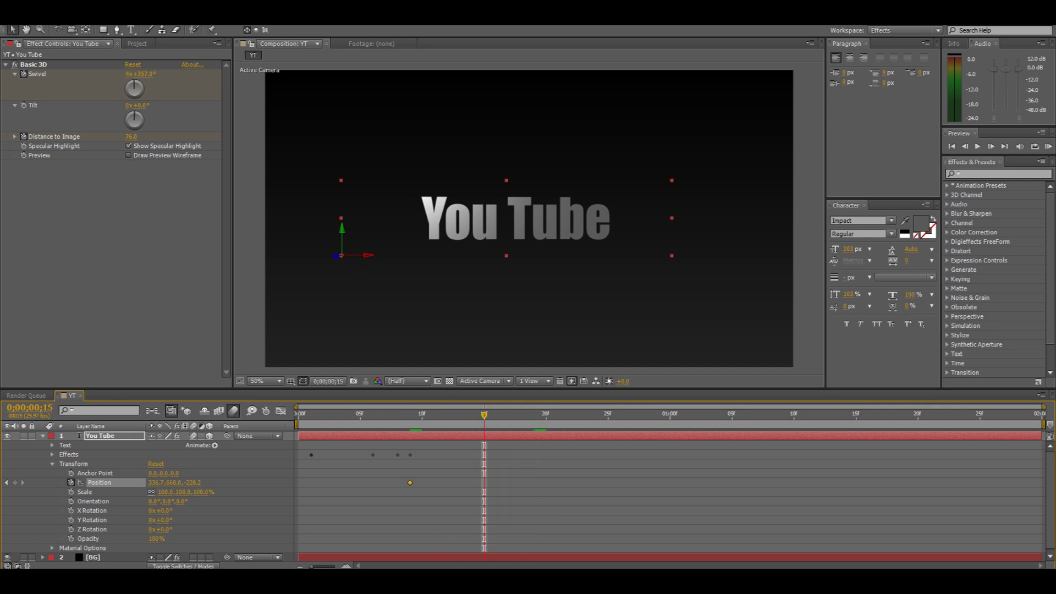
pyautogui.moveTo(194, 483); pyautogui.dragTo(148, 482)
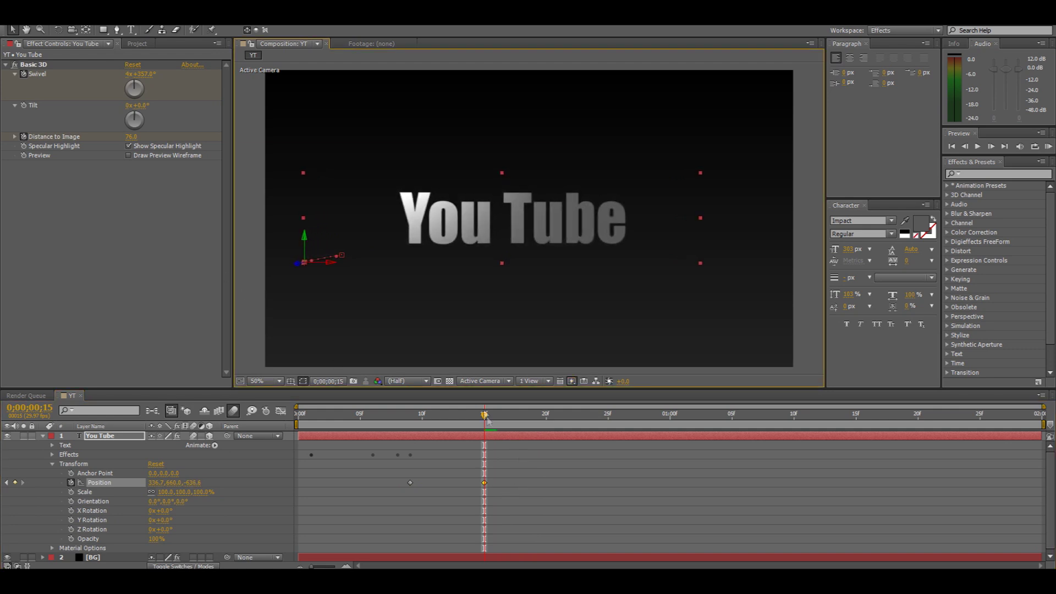
pyautogui.moveTo(485, 417); pyautogui.dragTo(497, 416)
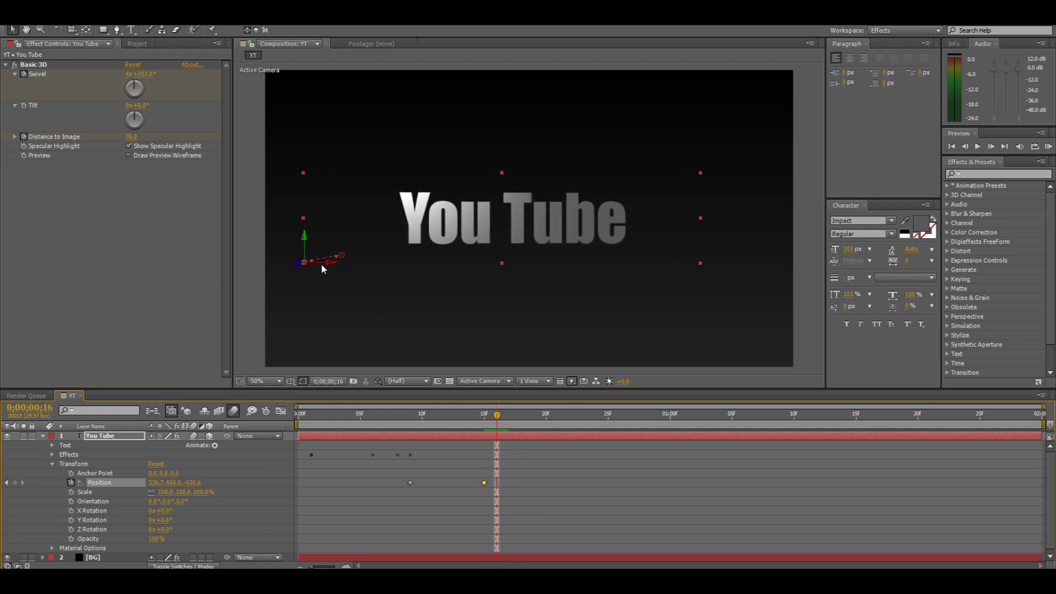
pyautogui.moveTo(511, 220); pyautogui.dragTo(672, 220)
pyautogui.moveTo(584, 220); pyautogui.dragTo(510, 220)
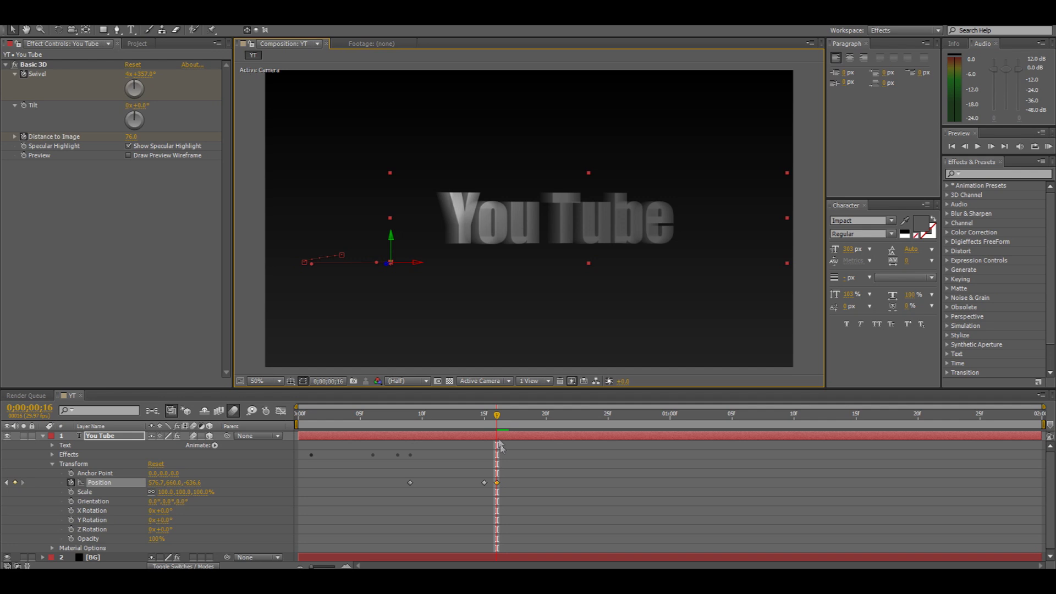
# Step: Raise the text upward at frame 17, ending at 576.7, 384.0, -626.4
pyautogui.moveTo(497, 416); pyautogui.dragTo(509, 416)
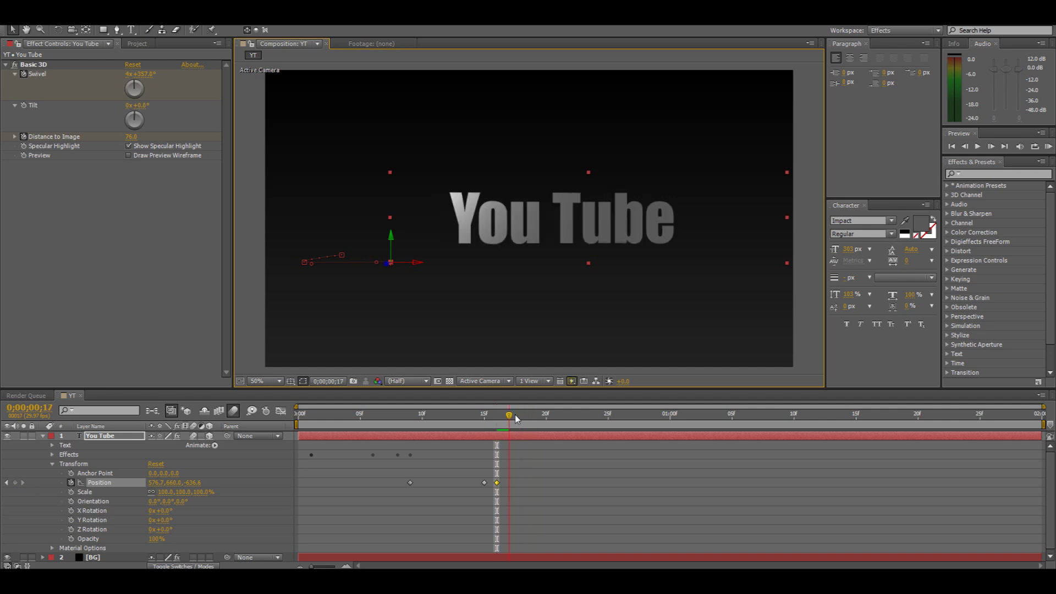
pyautogui.moveTo(391, 237); pyautogui.dragTo(391, 130)
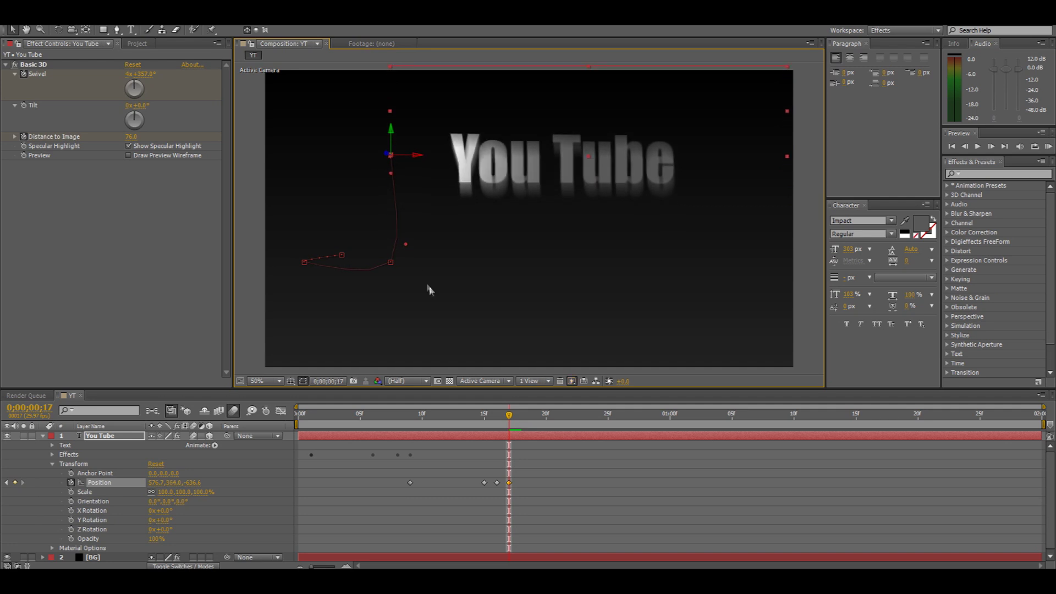
pyautogui.click(517, 418)
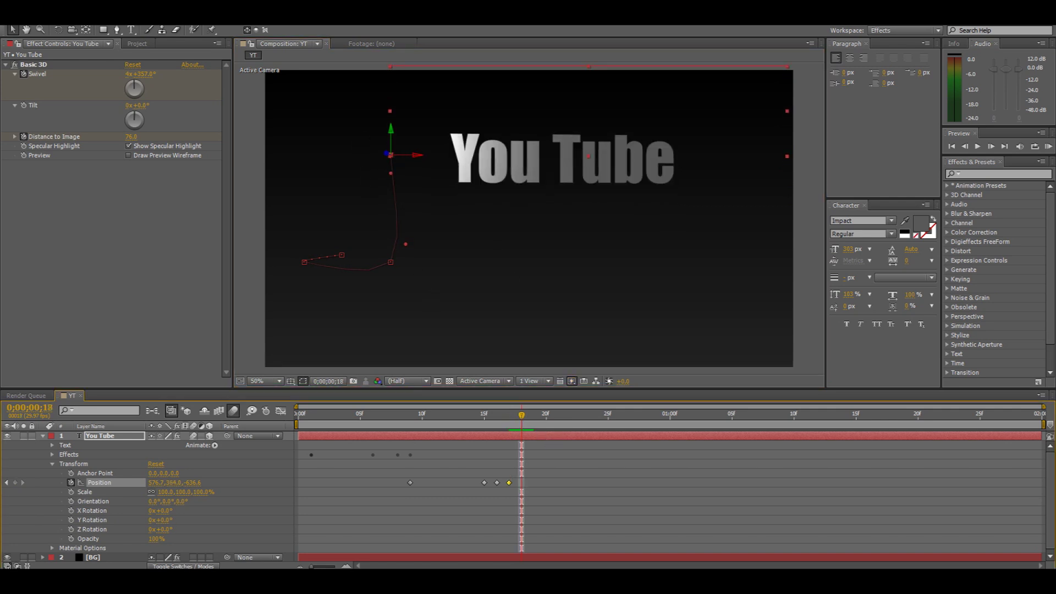
# Step: Slide the text left to X 276.7 at frame 18, then scrub and preview the animation from the start
pyautogui.click(408, 161)
pyautogui.moveTo(408, 156); pyautogui.dragTo(299, 155)
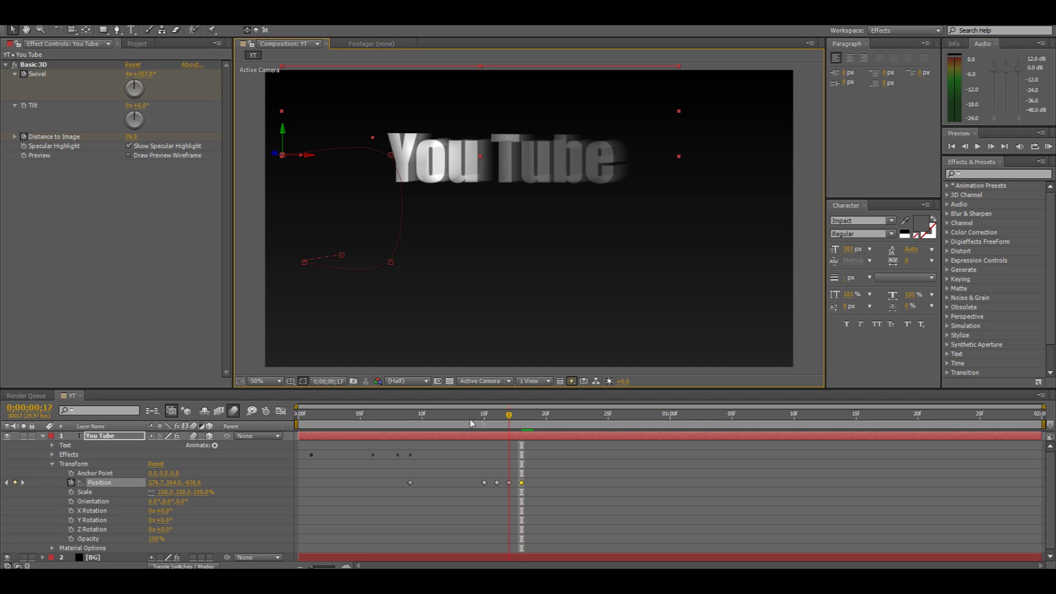
pyautogui.moveTo(523, 424); pyautogui.dragTo(447, 419)
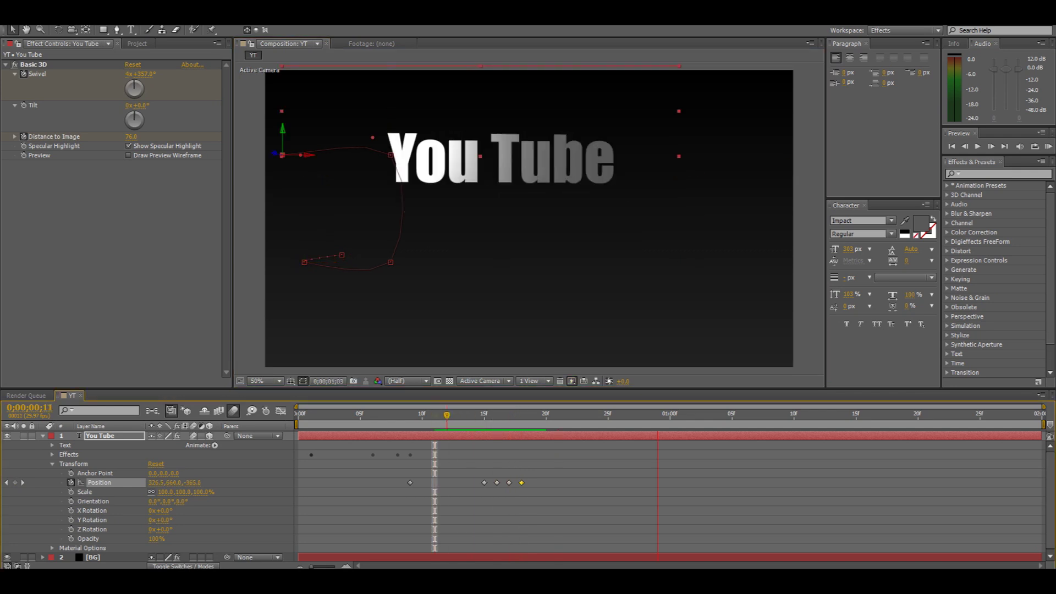
pyautogui.press('space')
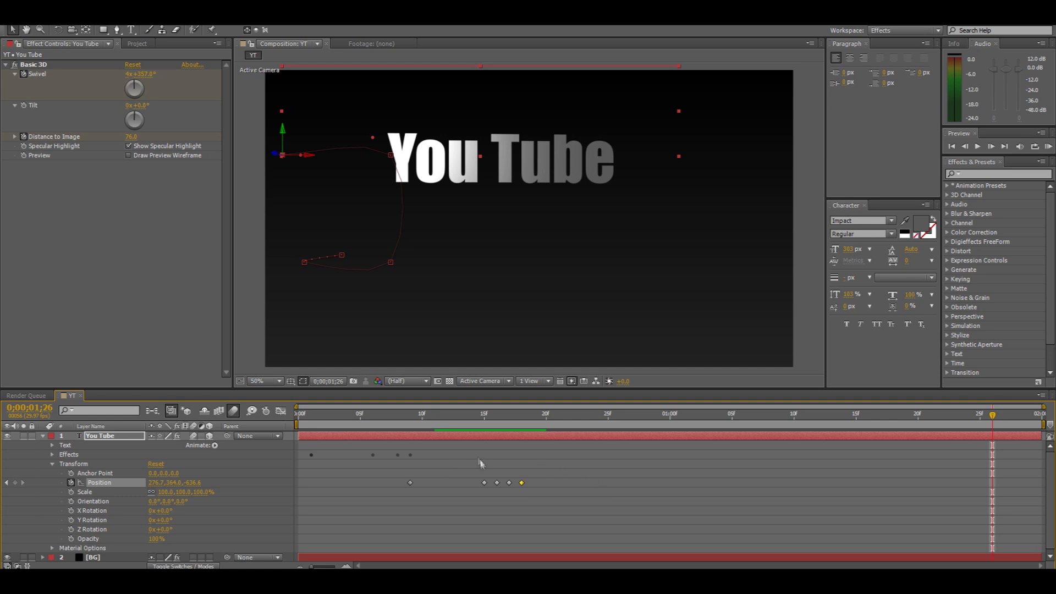
pyautogui.click(422, 416)
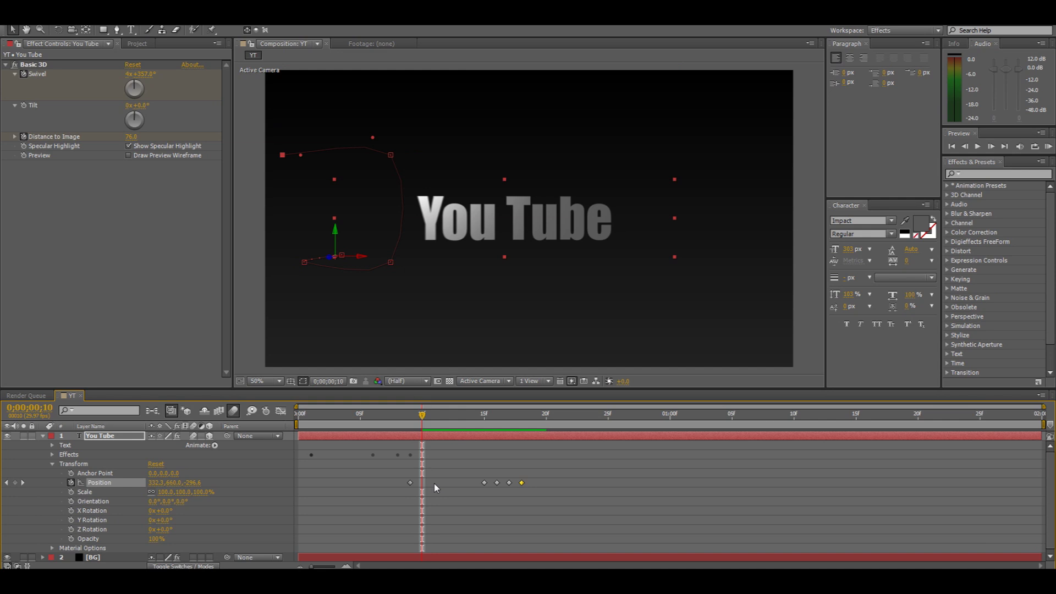
pyautogui.moveTo(423, 421); pyautogui.dragTo(316, 421)
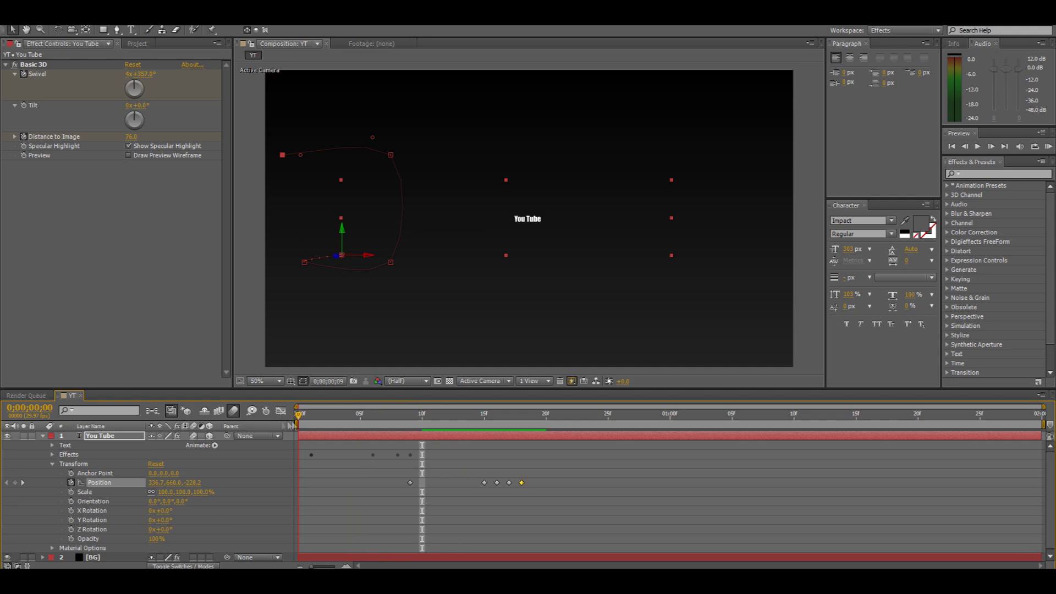
pyautogui.press('Home')
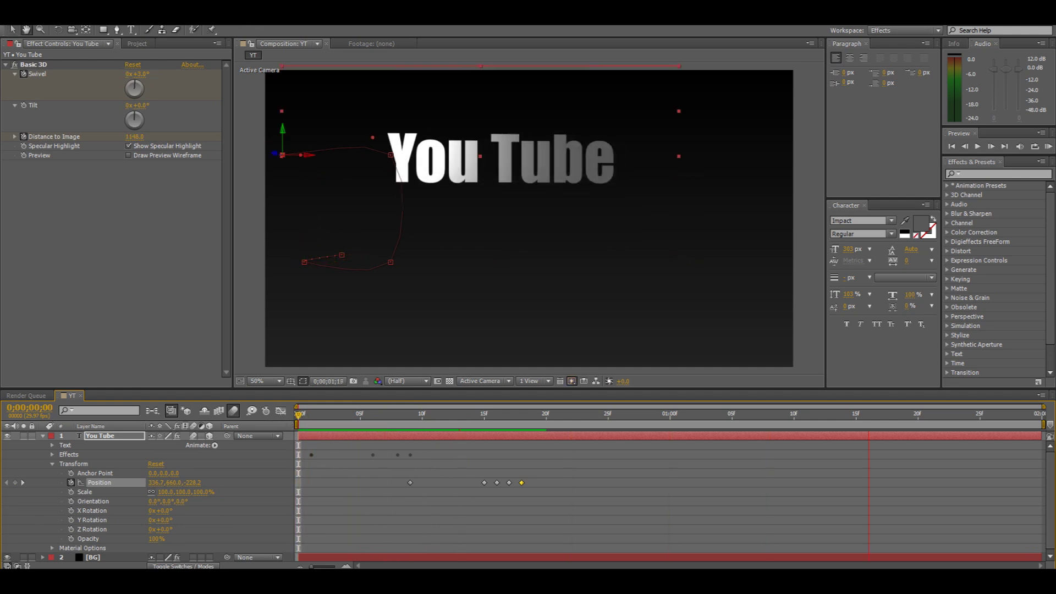
pyautogui.press('space')
pyautogui.press('space')
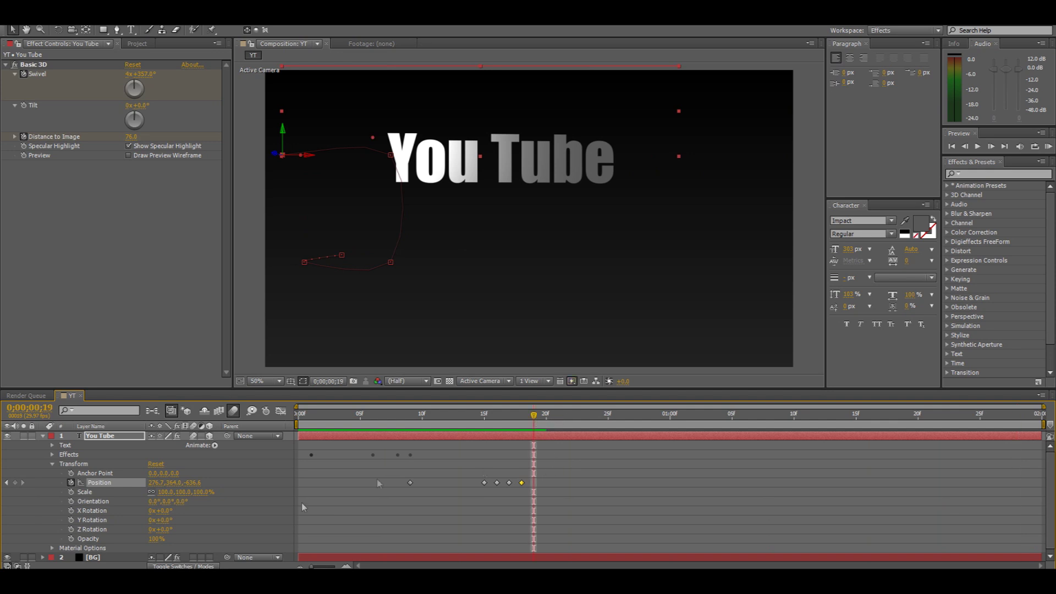
# Step: Keyframe the text's Opacity at 99% on frame 19 and 0% on frame 24
pyautogui.click(43, 436)
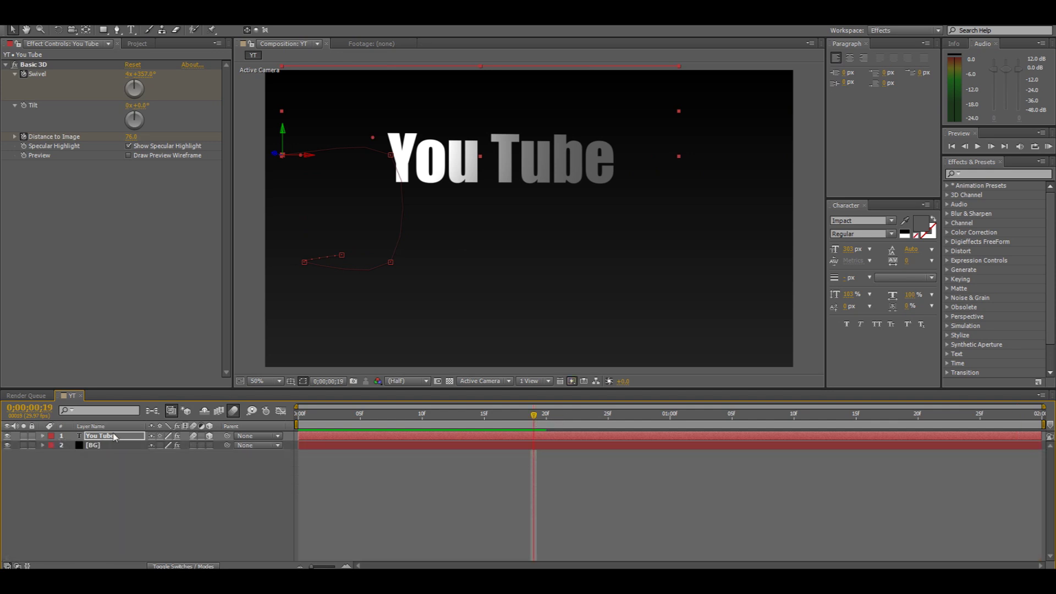
pyautogui.press('t')
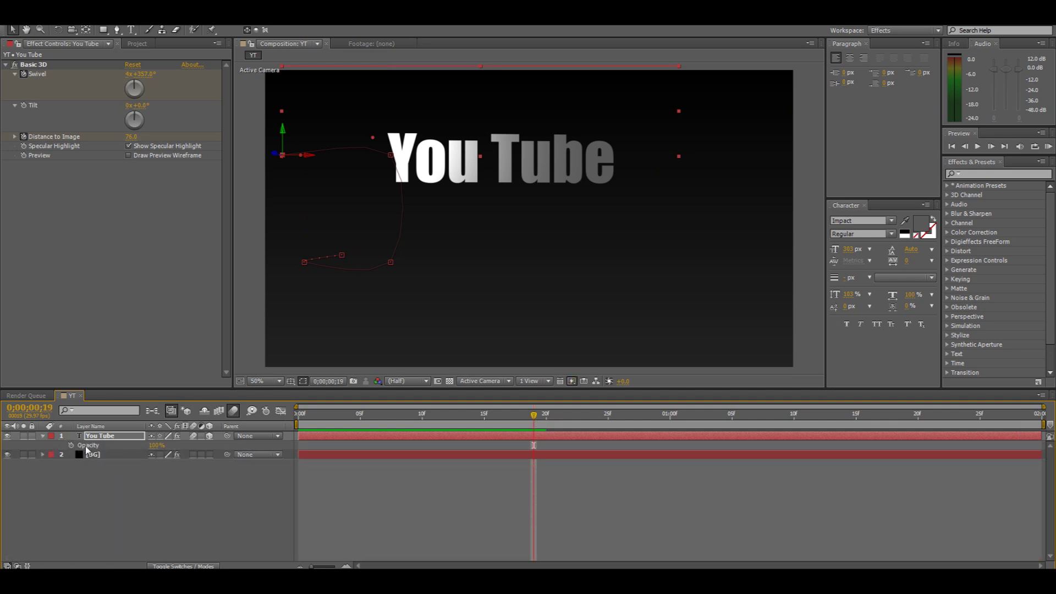
pyautogui.click(70, 445)
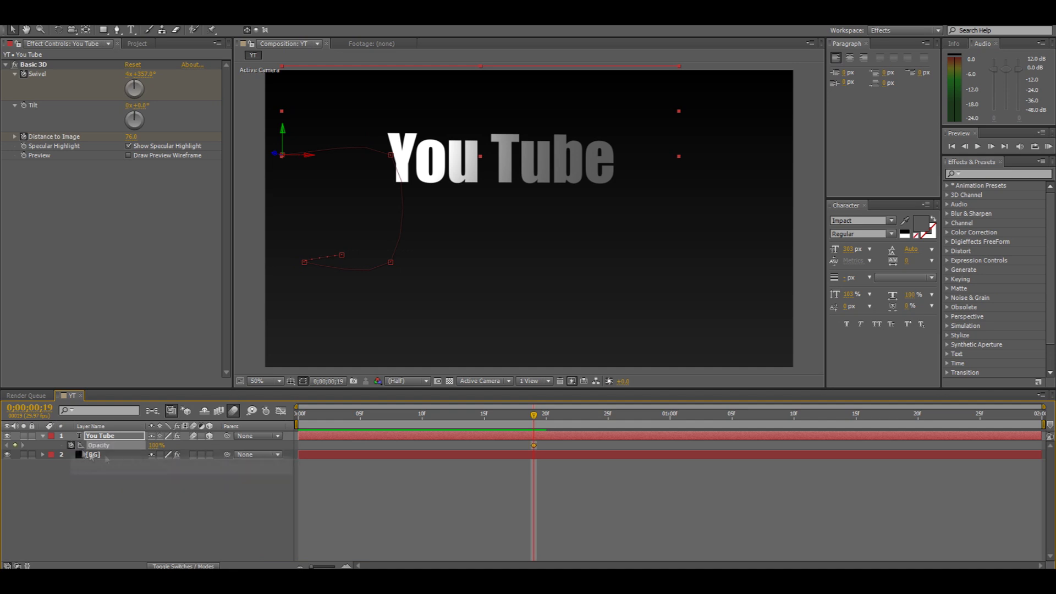
pyautogui.click(157, 445)
pyautogui.write('99')
pyautogui.press('Return')
pyautogui.moveTo(538, 421); pyautogui.dragTo(596, 420)
pyautogui.click(162, 446)
pyautogui.press('Return')
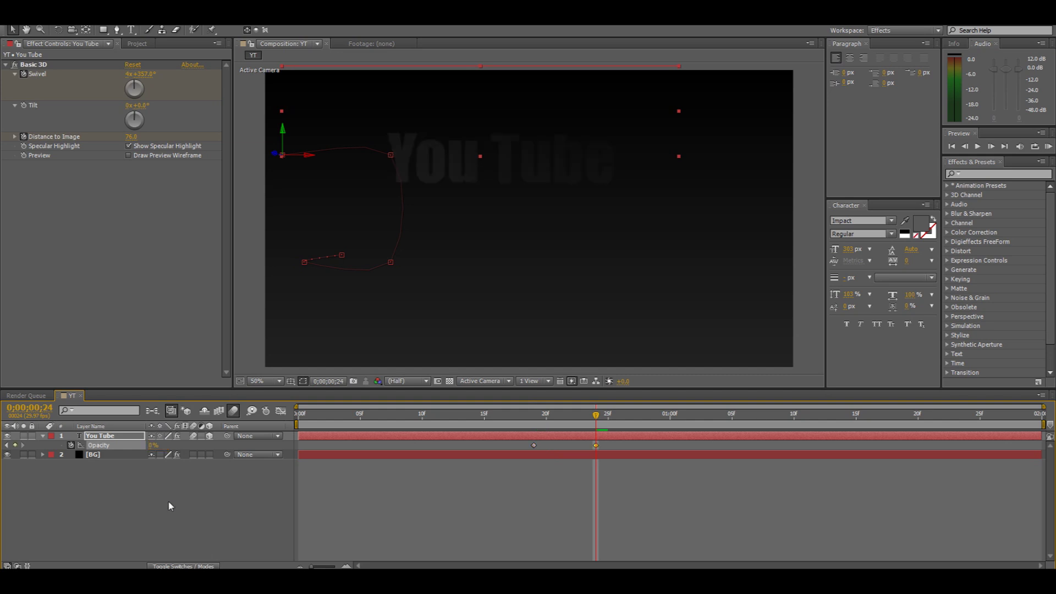
pyautogui.click(532, 414)
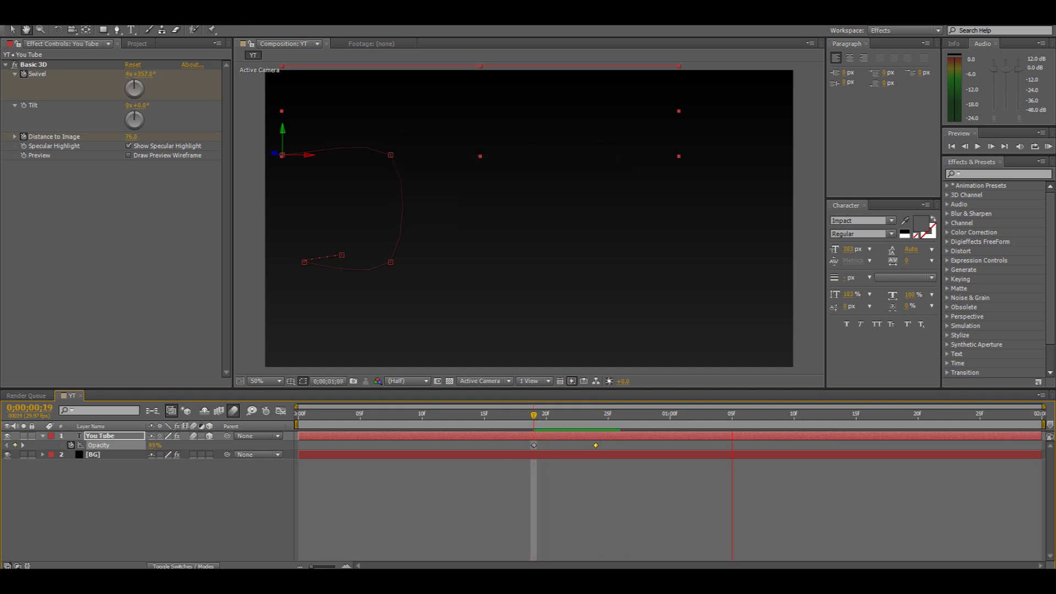